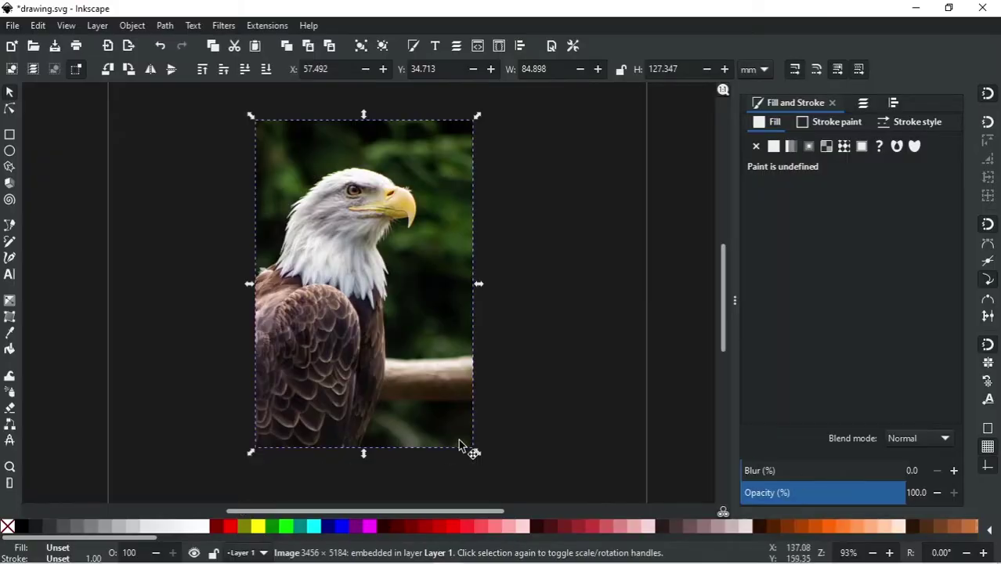
Step: Fade the eagle photo to 48% opacity, lock Layer 1, and add a new 'art' layer
{"action": "mouse_move", "coordinate": [870, 495]}
{"action": "left_mouse_down"}
{"action": "mouse_move", "coordinate": [799, 494]}
{"action": "mouse_move", "coordinate": [820, 495]}
{"action": "left_mouse_up"}
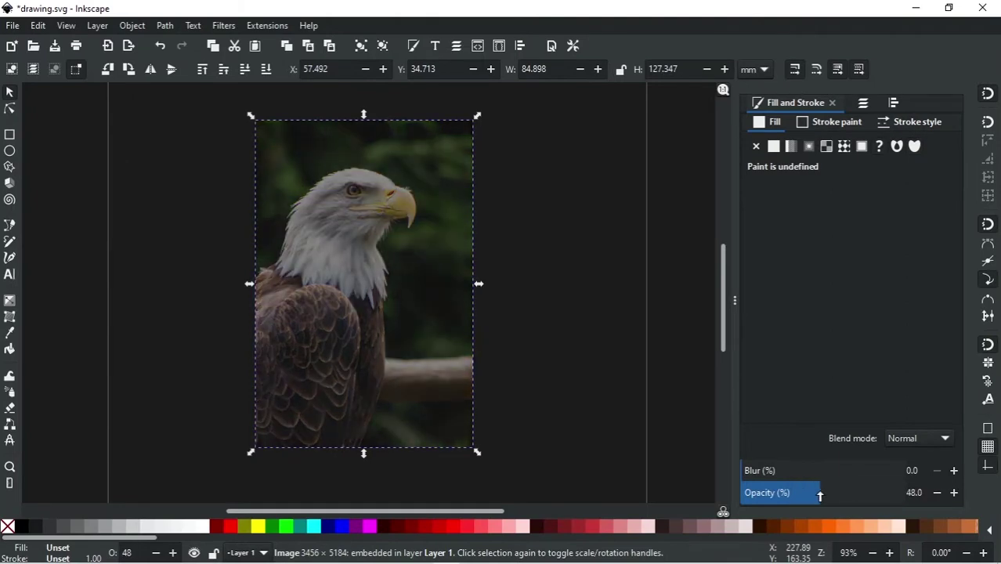
{"action": "key", "text": "Escape"}
{"action": "left_click", "coordinate": [862, 103]}
{"action": "left_click", "coordinate": [771, 143]}
Step: Trace a closed Bezier outline around the eagle's beak, from mouth corner to hooked tip
{"action": "key", "text": "b"}
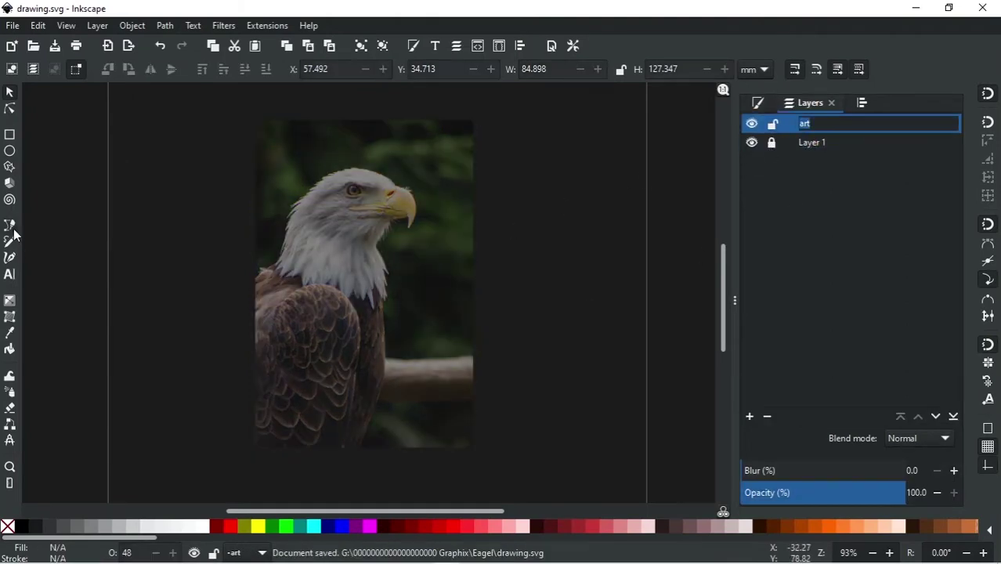
{"action": "scroll", "coordinate": [396, 225], "scroll_direction": "up", "scroll_amount": 4}
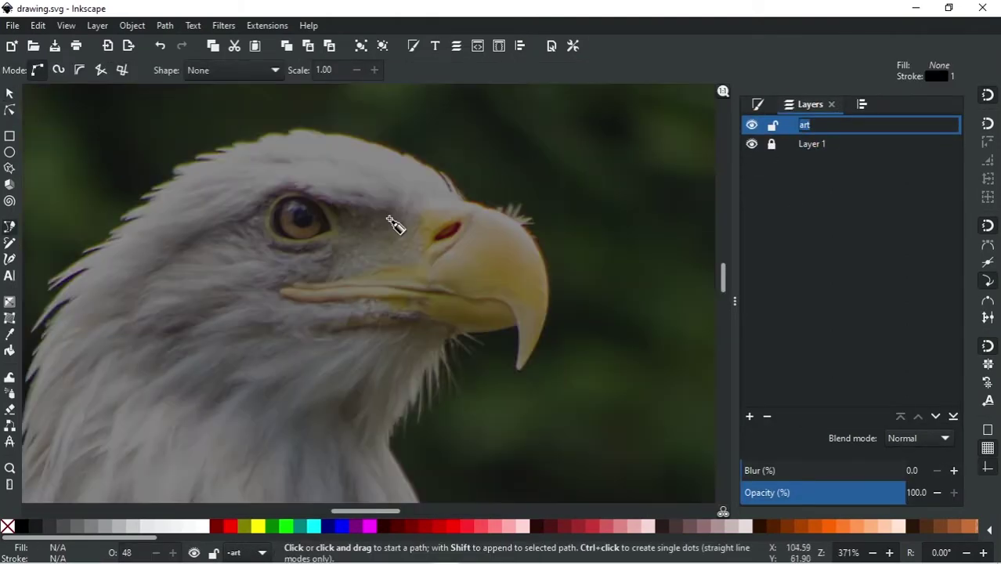
{"action": "left_click", "coordinate": [282, 307]}
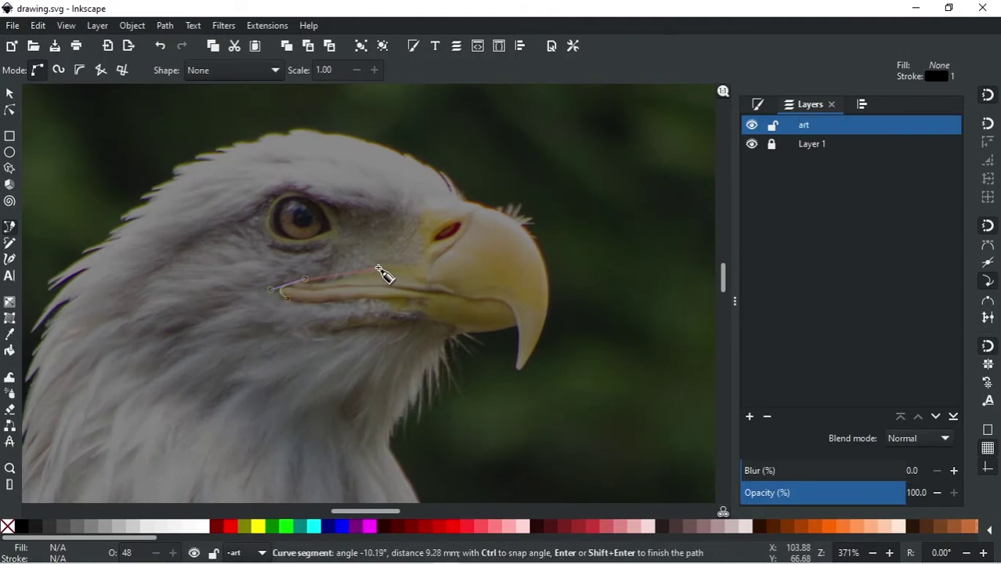
{"action": "left_click_drag", "start_coordinate": [547, 331], "coordinate": [547, 325]}
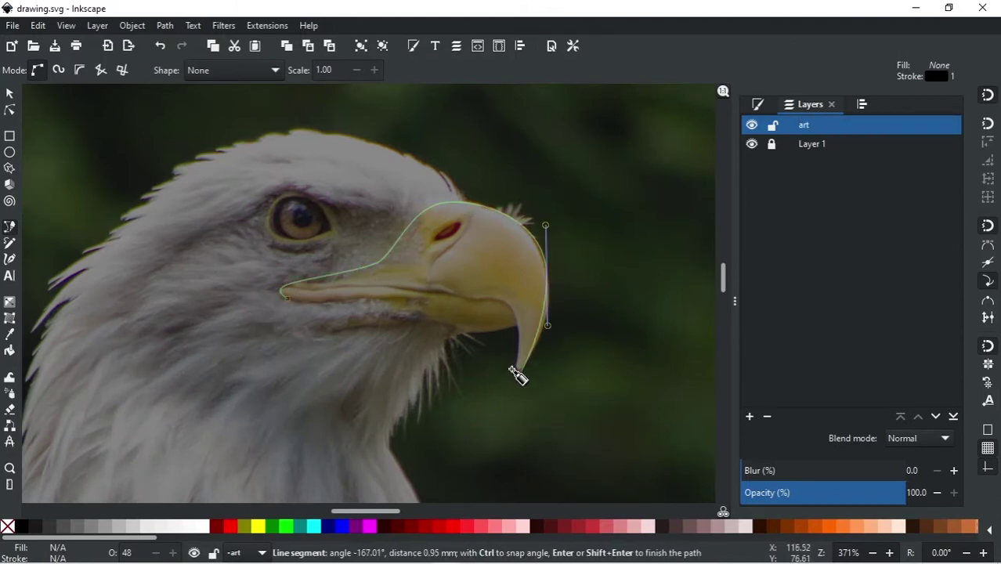
{"action": "left_click", "coordinate": [516, 368]}
{"action": "scroll", "coordinate": [517, 368], "scroll_direction": "up", "scroll_amount": 4}
{"action": "scroll", "coordinate": [536, 336], "scroll_direction": "down", "scroll_amount": 2}
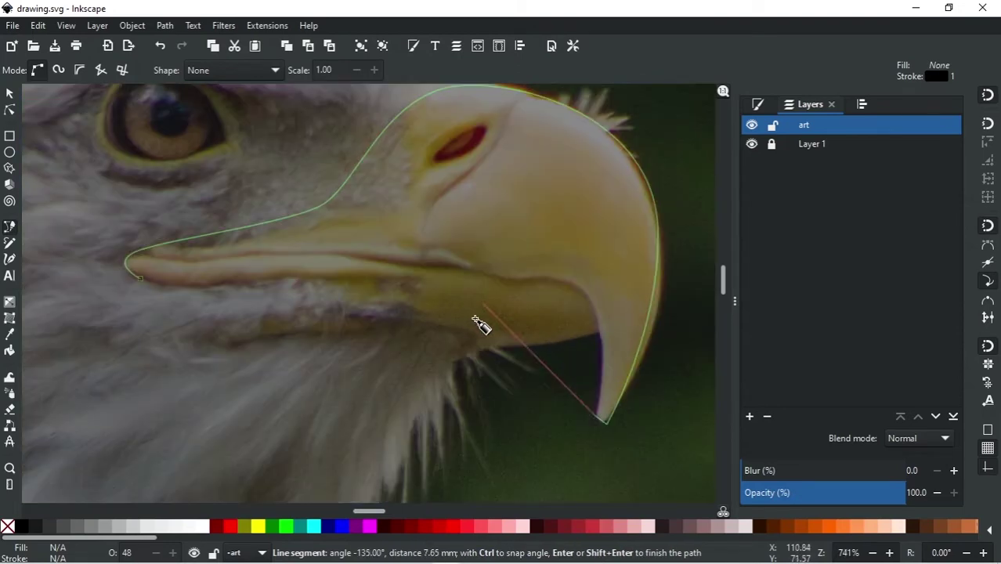
{"action": "left_click", "coordinate": [601, 336]}
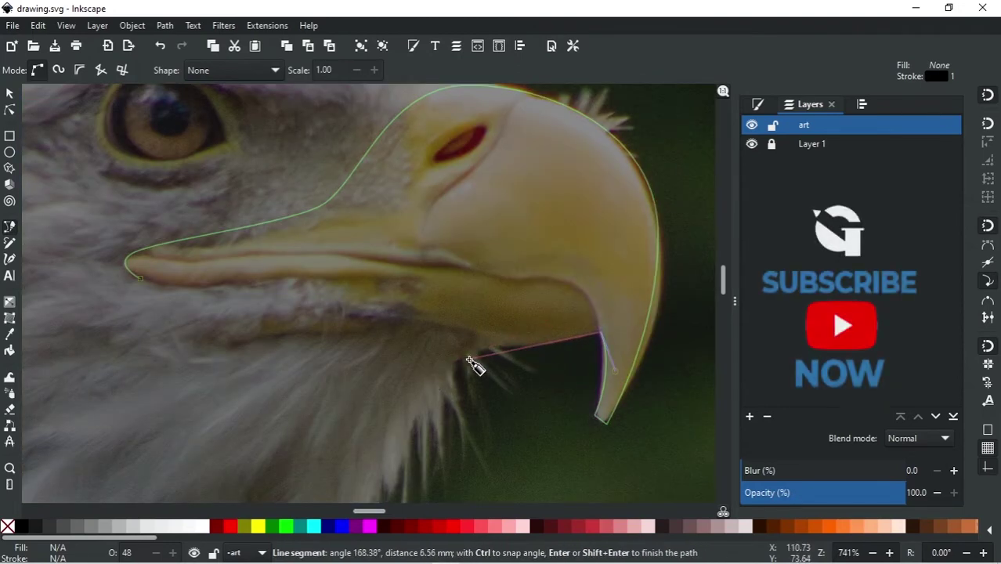
{"action": "left_click_drag", "start_coordinate": [439, 324], "coordinate": [257, 286]}
{"action": "left_click", "coordinate": [140, 277]}
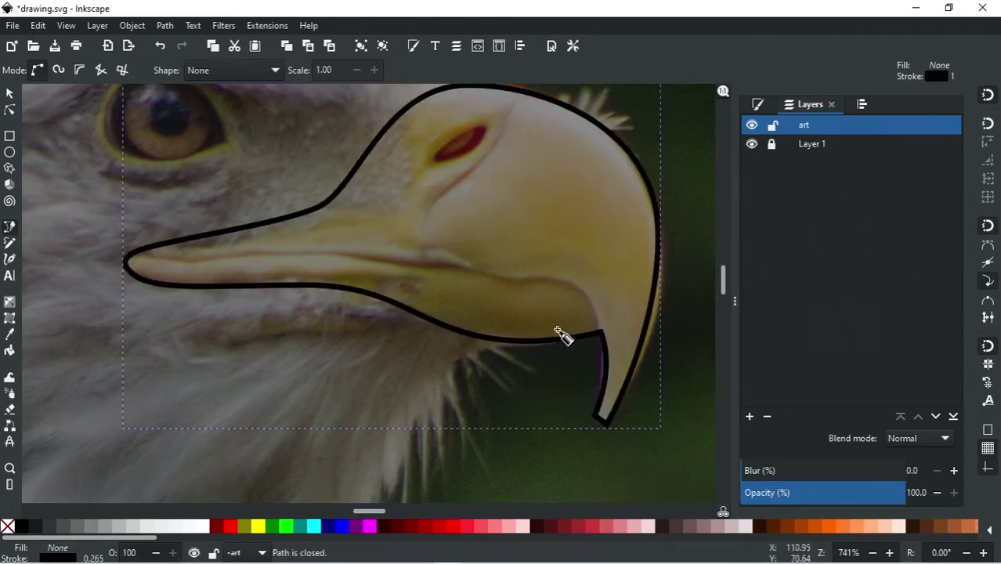
Step: Draw the curved mouth line hooking down at the beak's end, then the nostril
{"action": "left_click", "coordinate": [109, 250]}
{"action": "left_click_drag", "start_coordinate": [515, 268], "coordinate": [587, 290]}
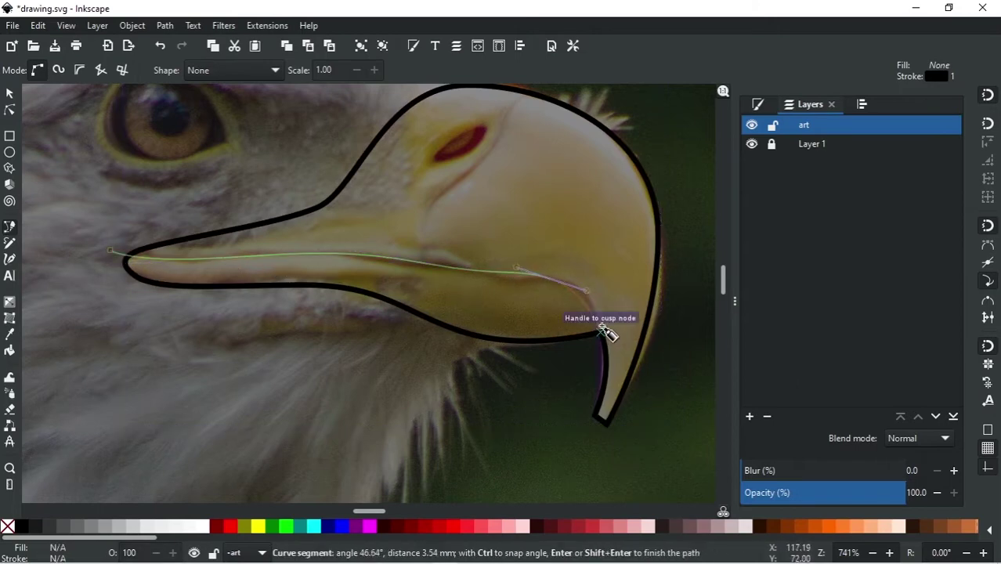
{"action": "left_click_drag", "start_coordinate": [602, 332], "coordinate": [592, 358]}
{"action": "key", "text": "Return"}
{"action": "key", "text": "space"}
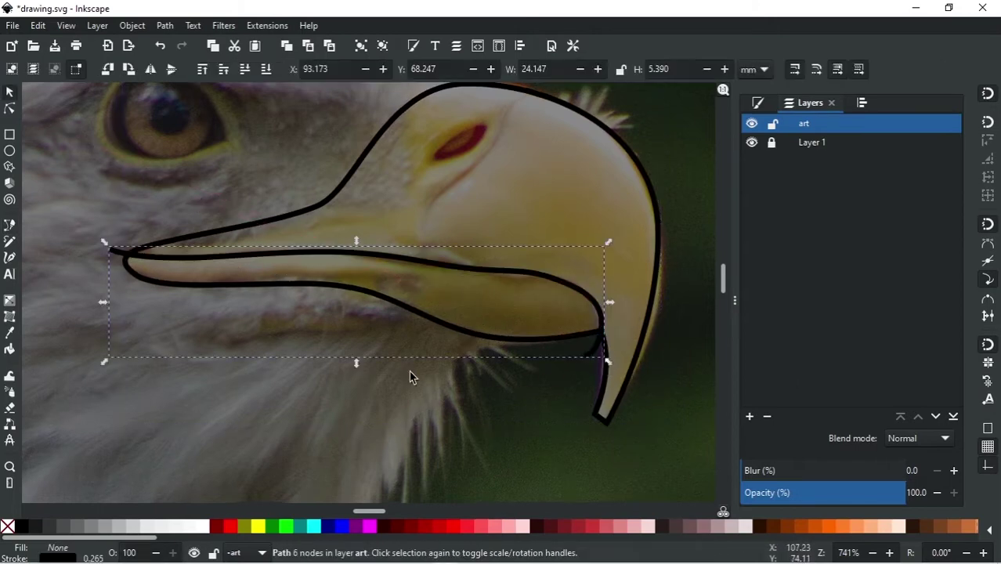
{"action": "key", "text": "Escape"}
{"action": "key", "text": "space"}
{"action": "left_click", "coordinate": [432, 161]}
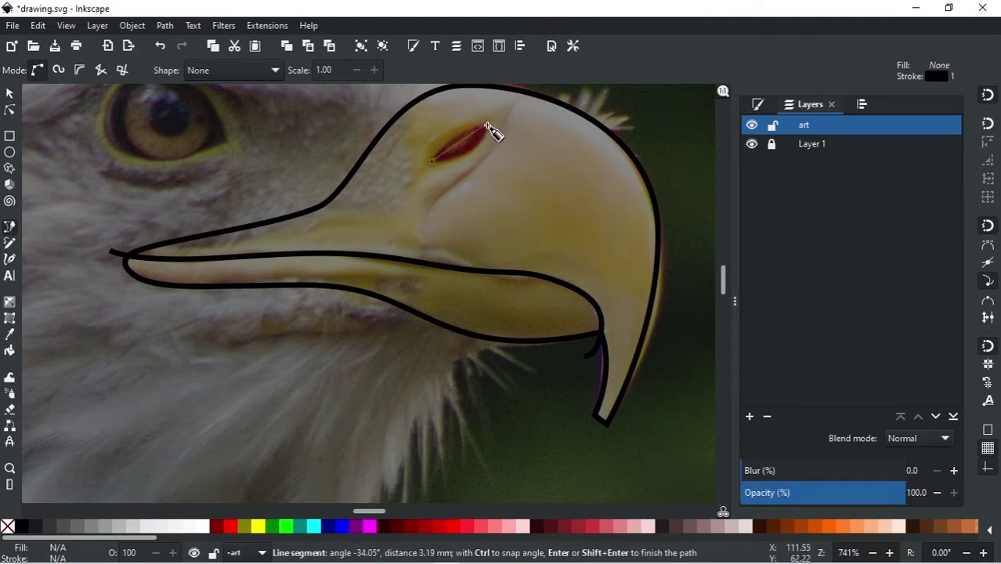
{"action": "key", "text": "Return"}
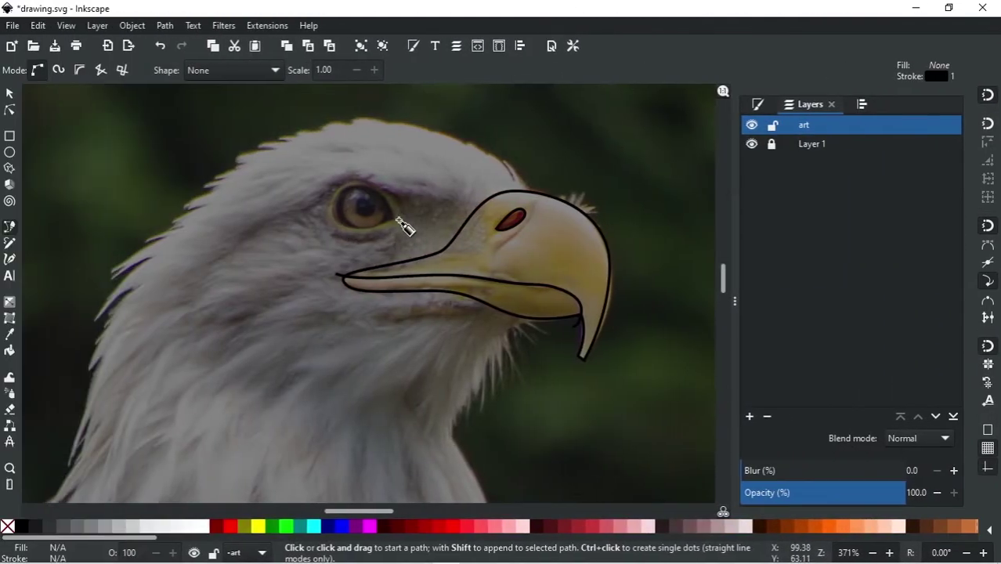
Step: Draw a closed curved outline around the eagle's eye
{"action": "left_click", "coordinate": [399, 220]}
{"action": "left_click_drag", "start_coordinate": [361, 187], "coordinate": [329, 189]}
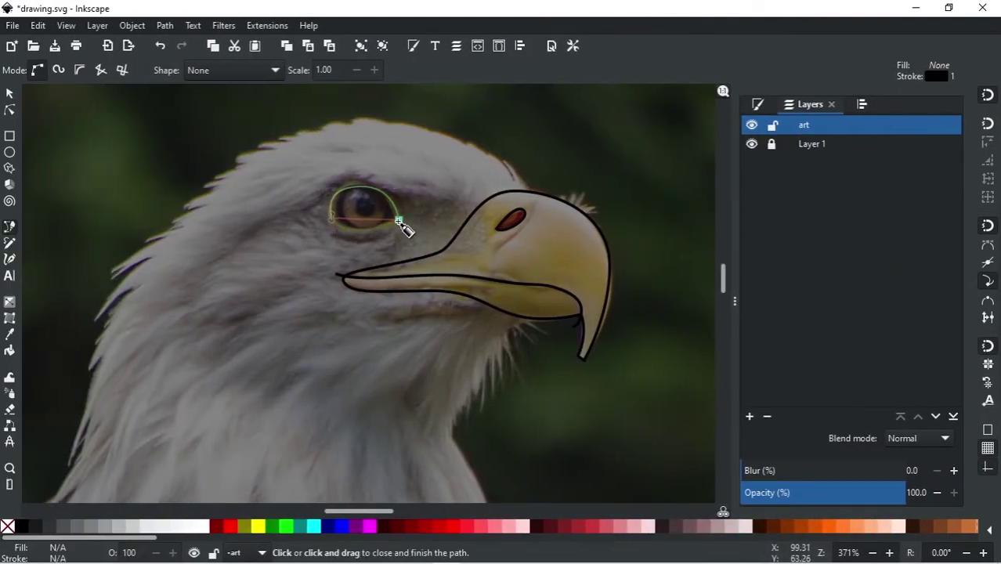
{"action": "left_click_drag", "start_coordinate": [399, 220], "coordinate": [462, 201]}
{"action": "key", "text": "space"}
{"action": "key", "text": "space"}
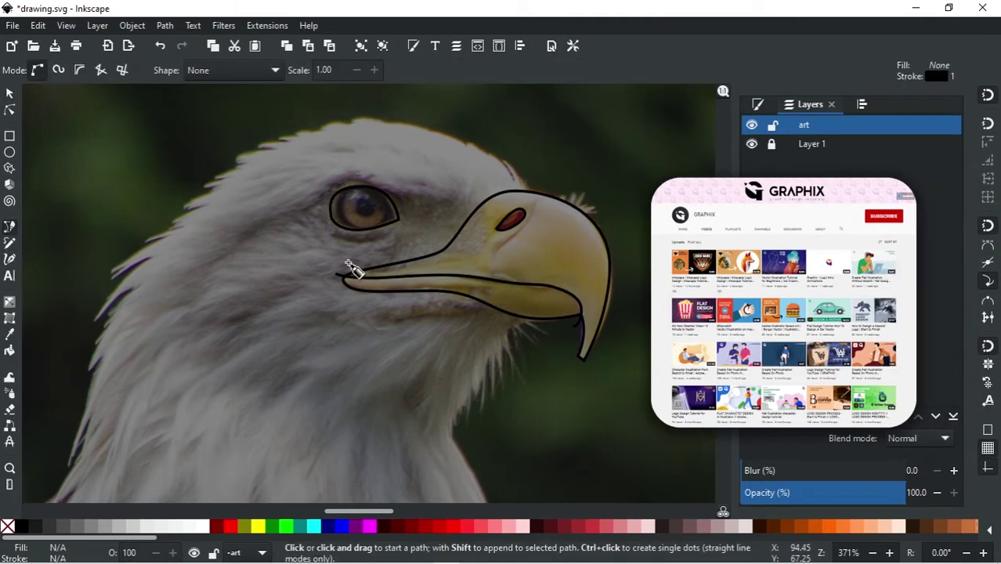
Step: Trace the face marking from above the eye down to a zigzag feathered lower edge
{"action": "left_click", "coordinate": [489, 181]}
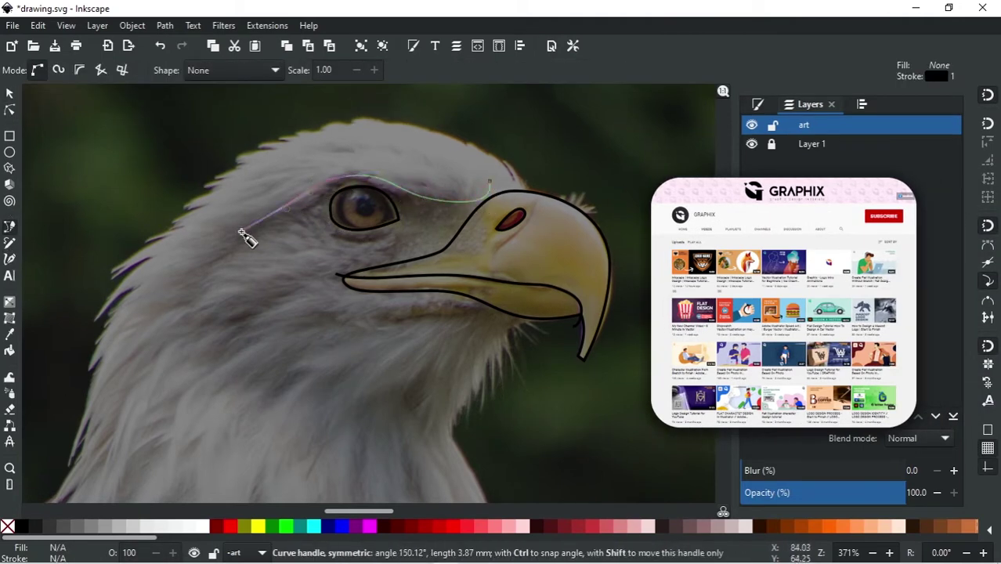
{"action": "left_click", "coordinate": [297, 205]}
{"action": "left_click", "coordinate": [309, 227]}
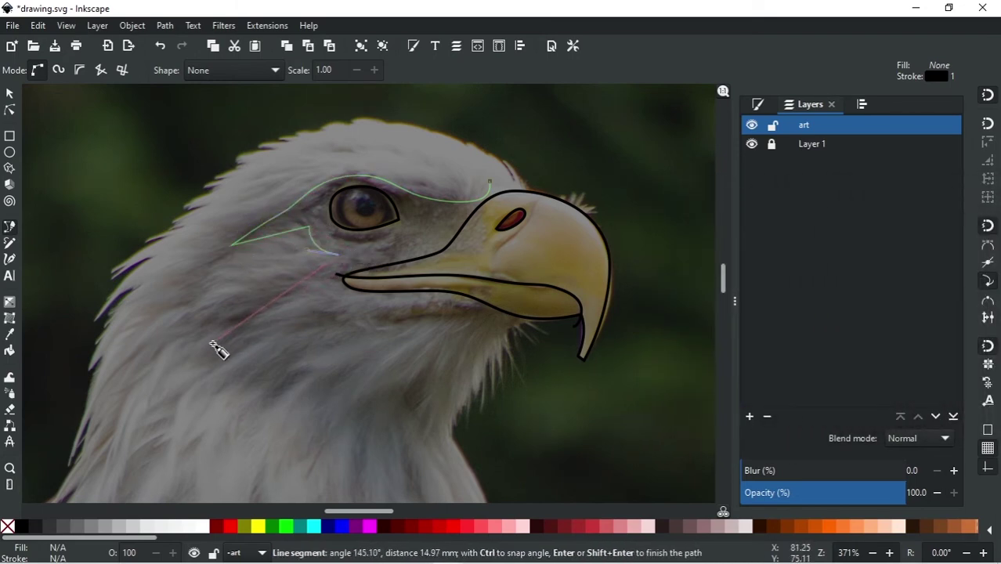
{"action": "left_click_drag", "start_coordinate": [217, 333], "coordinate": [186, 391]}
{"action": "left_click", "coordinate": [357, 305]}
{"action": "left_click", "coordinate": [298, 340]}
{"action": "left_click", "coordinate": [340, 352]}
{"action": "left_click", "coordinate": [383, 366]}
{"action": "left_click", "coordinate": [430, 392]}
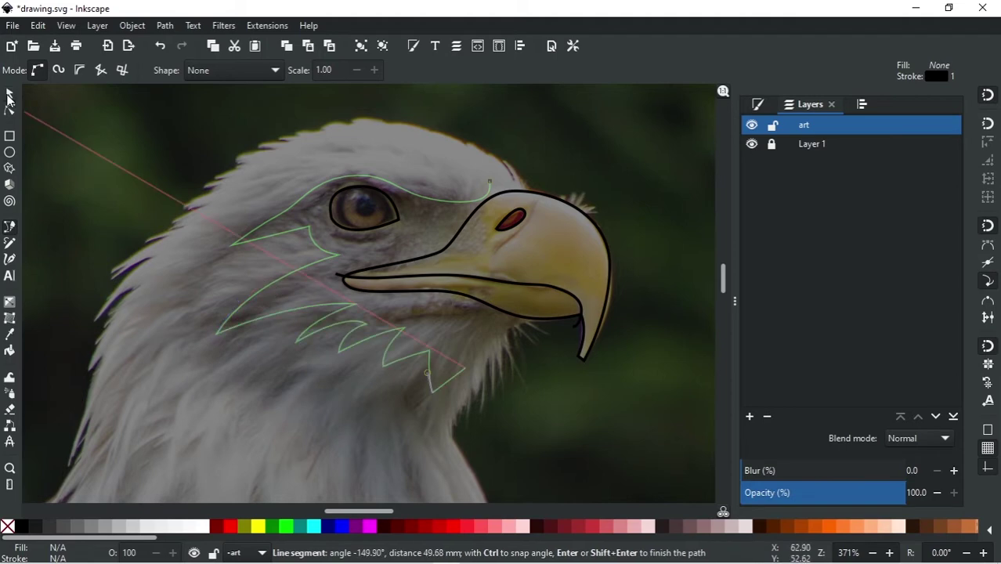
{"action": "double_click", "coordinate": [481, 366]}
{"action": "key", "text": "s"}
{"action": "key", "text": "n"}
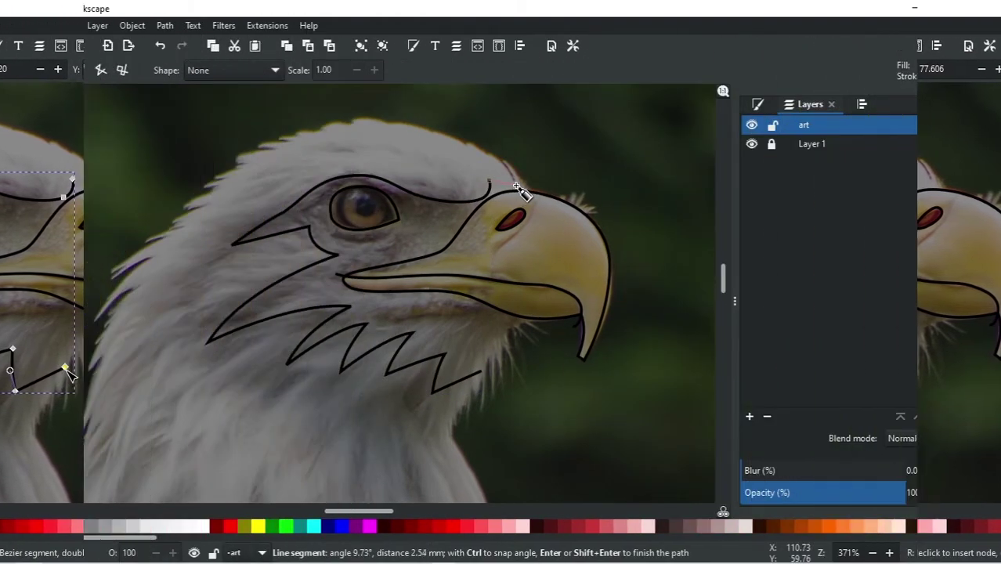
Step: Curve a path over the top of the head and down the back of the neck
{"action": "left_click_drag", "start_coordinate": [401, 126], "coordinate": [321, 123]}
{"action": "scroll", "coordinate": [338, 202], "scroll_direction": "down", "scroll_amount": 1, "text": "ctrl"}
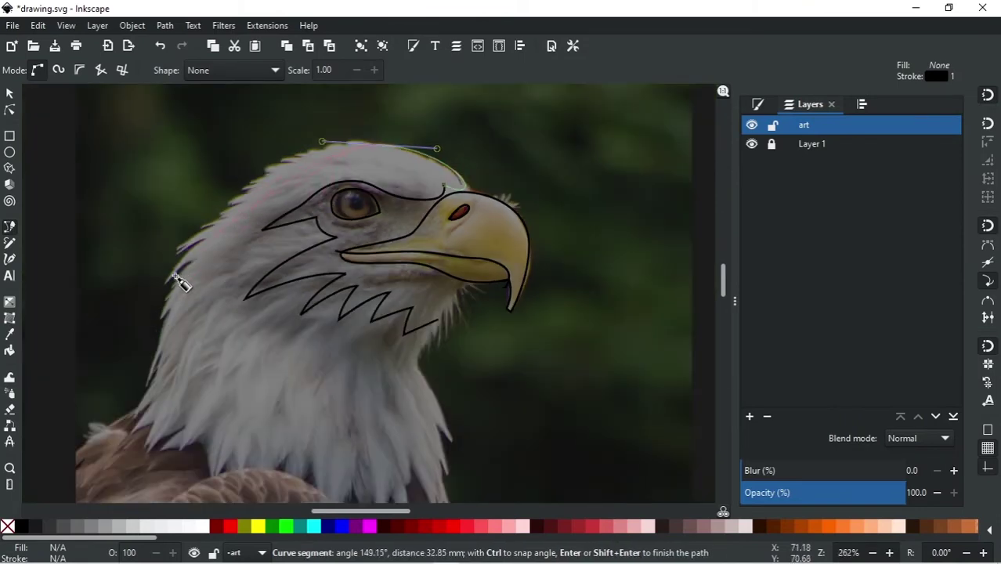
{"action": "left_click_drag", "start_coordinate": [168, 304], "coordinate": [131, 413]}
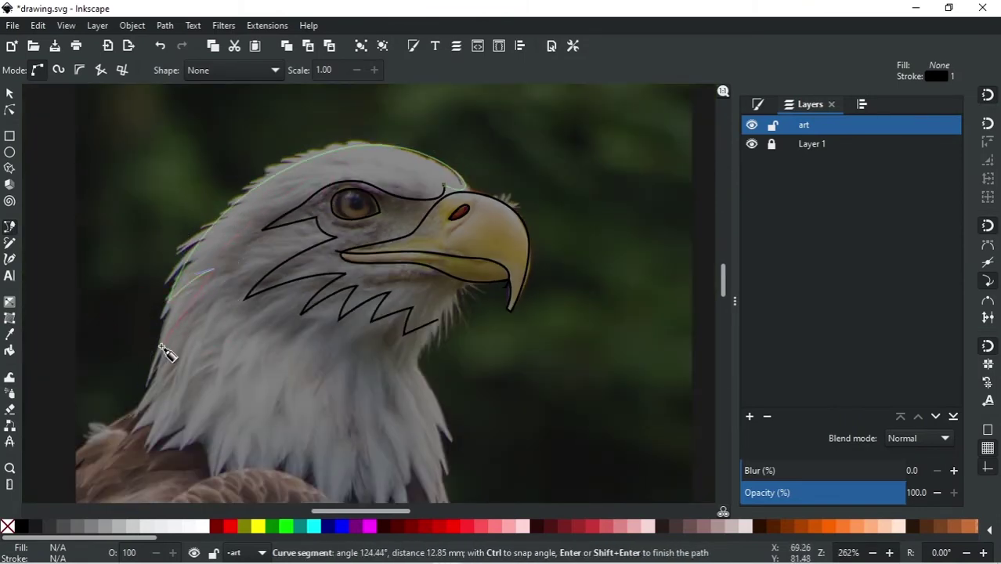
{"action": "scroll", "coordinate": [165, 352], "scroll_direction": "down", "scroll_amount": 2}
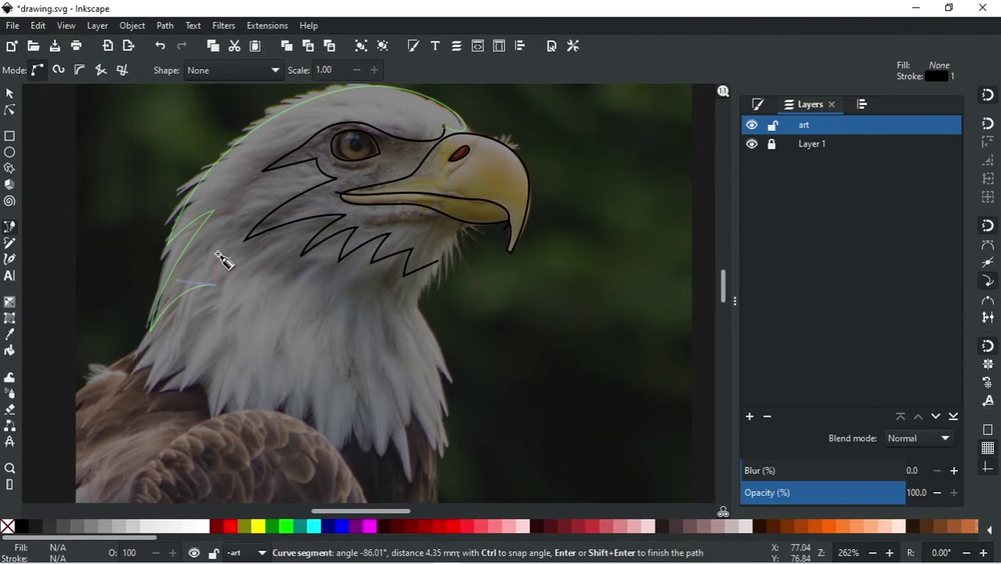
{"action": "scroll", "coordinate": [182, 400], "scroll_direction": "down", "scroll_amount": 2}
{"action": "left_click_drag", "start_coordinate": [189, 385], "coordinate": [222, 488]}
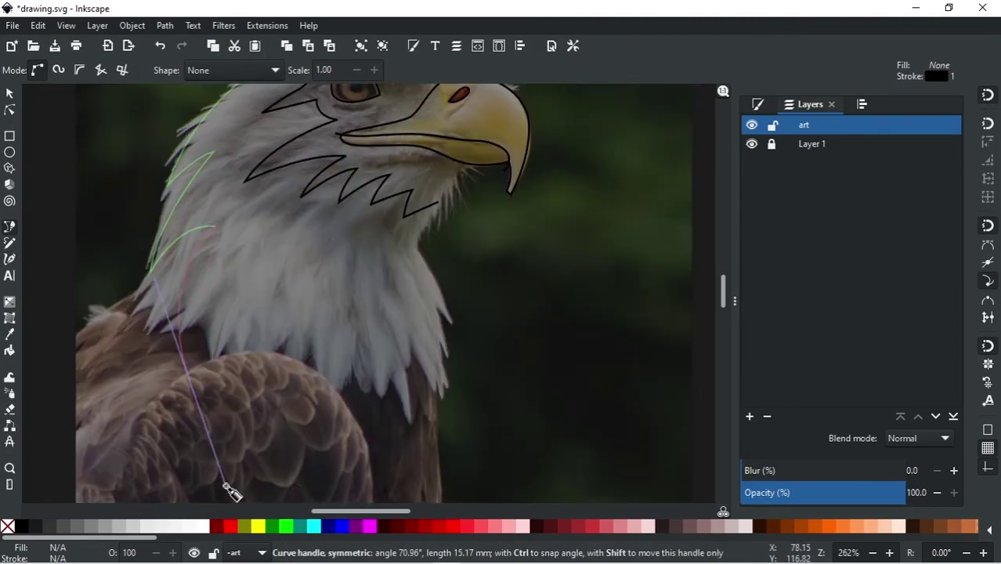
Step: Continue the path with zigzag feather points rightward along the neck
{"action": "left_click_drag", "start_coordinate": [251, 261], "coordinate": [292, 246]}
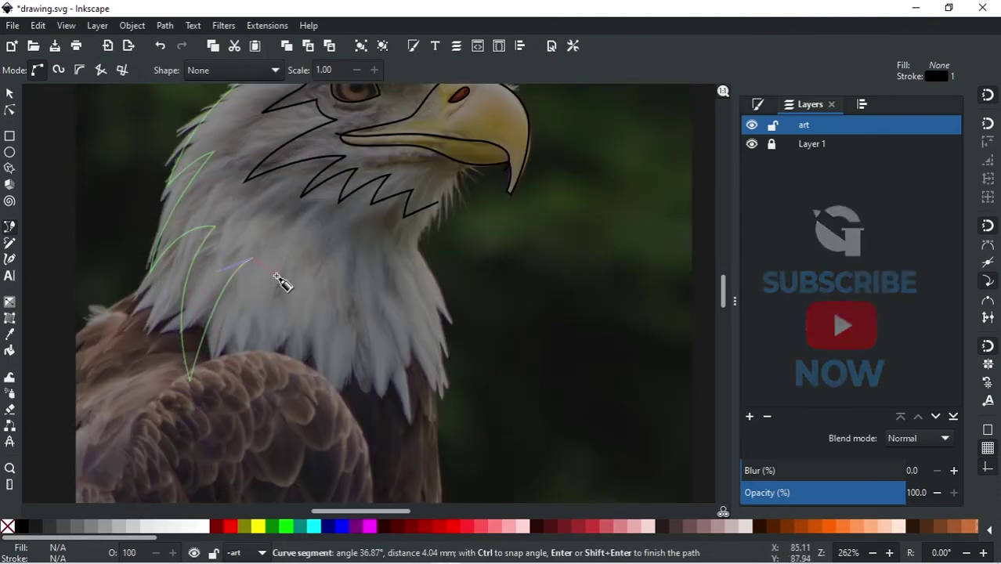
{"action": "left_click_drag", "start_coordinate": [281, 282], "coordinate": [308, 274]}
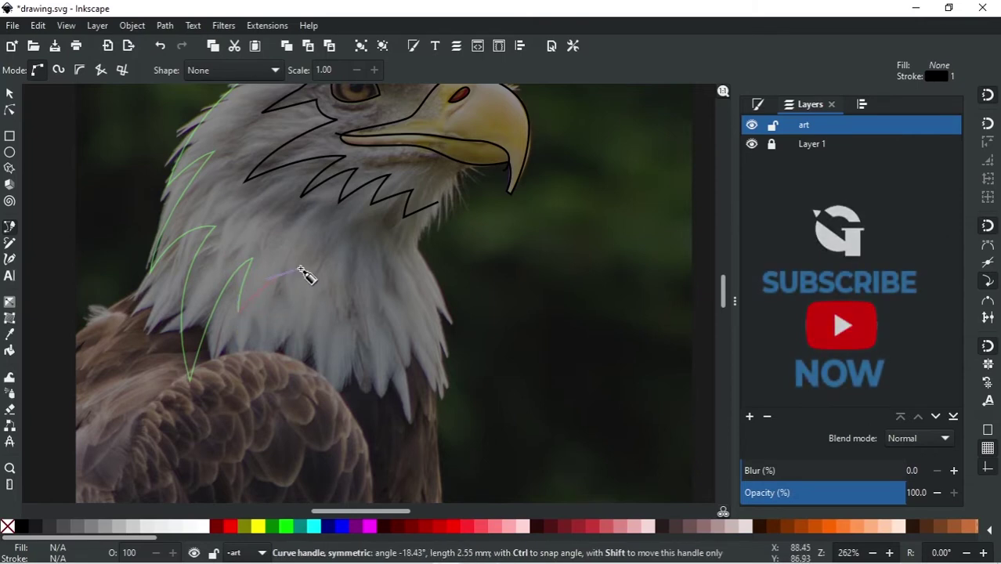
{"action": "left_click_drag", "start_coordinate": [301, 368], "coordinate": [330, 429]}
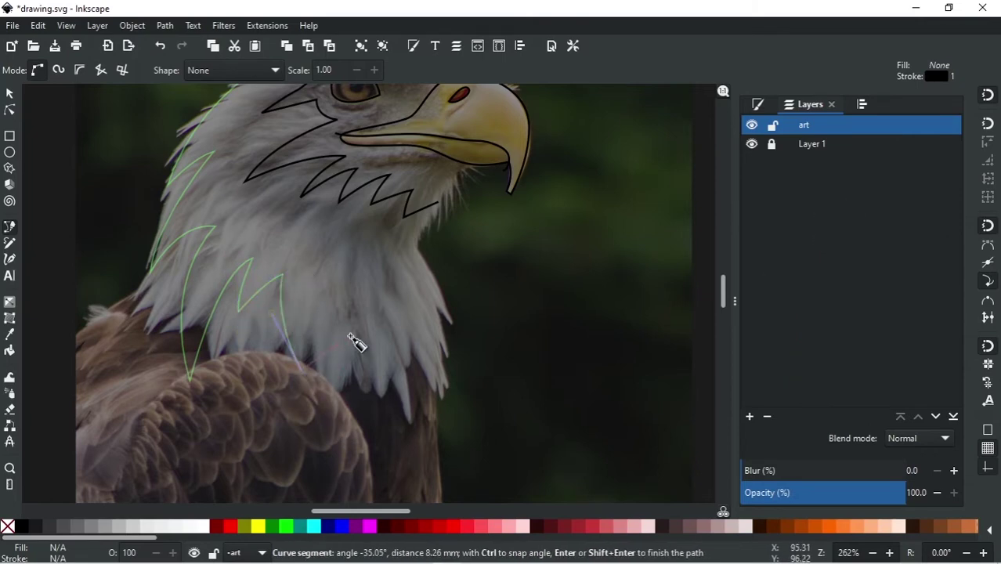
{"action": "left_click", "coordinate": [349, 301]}
{"action": "left_click_drag", "start_coordinate": [388, 349], "coordinate": [406, 252]}
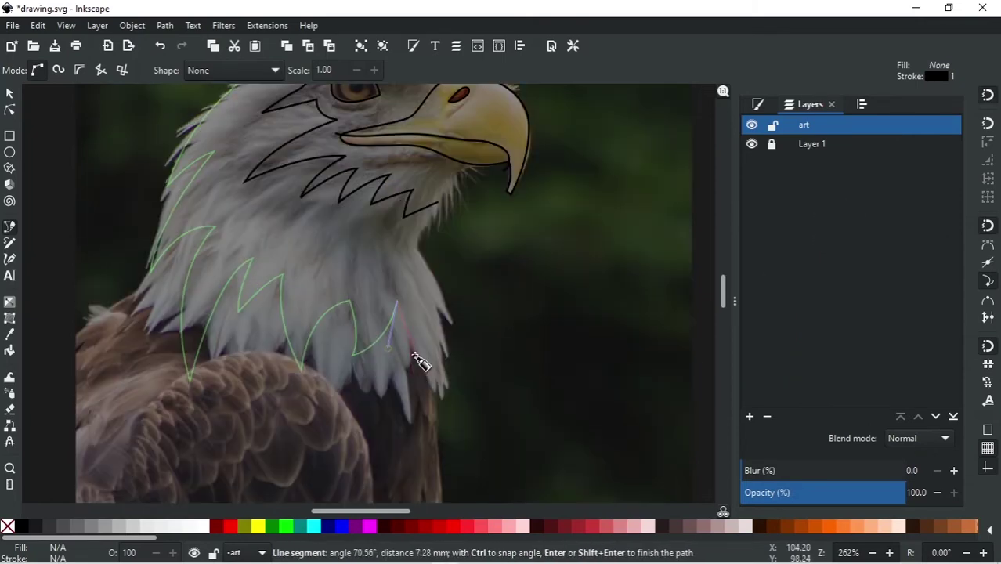
{"action": "left_click_drag", "start_coordinate": [417, 364], "coordinate": [424, 404]}
{"action": "left_click_drag", "start_coordinate": [438, 311], "coordinate": [445, 338]}
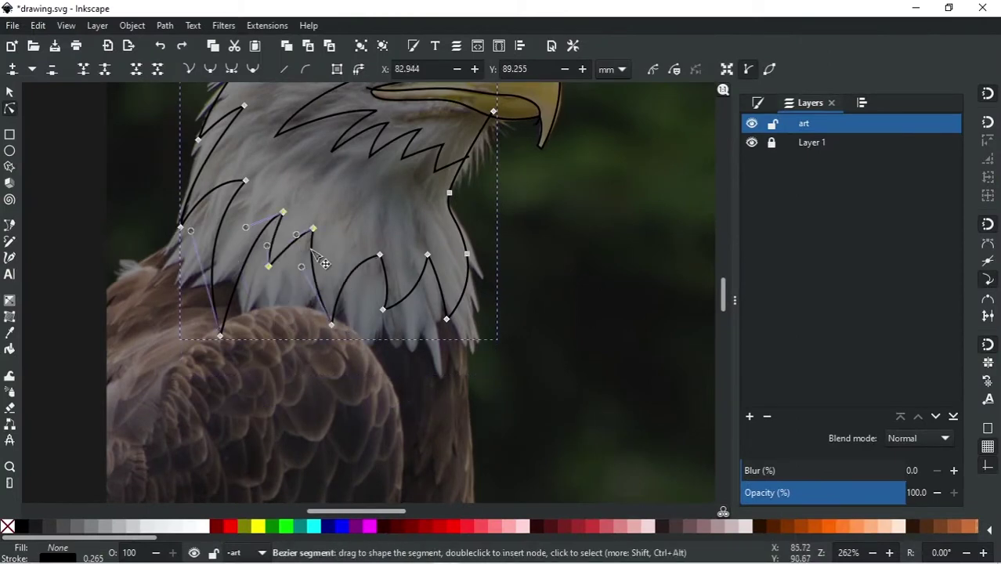
Step: Move the lower and left neck nodes to fit the feathers in the photo
{"action": "left_click_drag", "start_coordinate": [324, 260], "coordinate": [342, 242]}
{"action": "left_click_drag", "start_coordinate": [222, 336], "coordinate": [241, 370]}
{"action": "left_click_drag", "start_coordinate": [180, 227], "coordinate": [170, 277]}
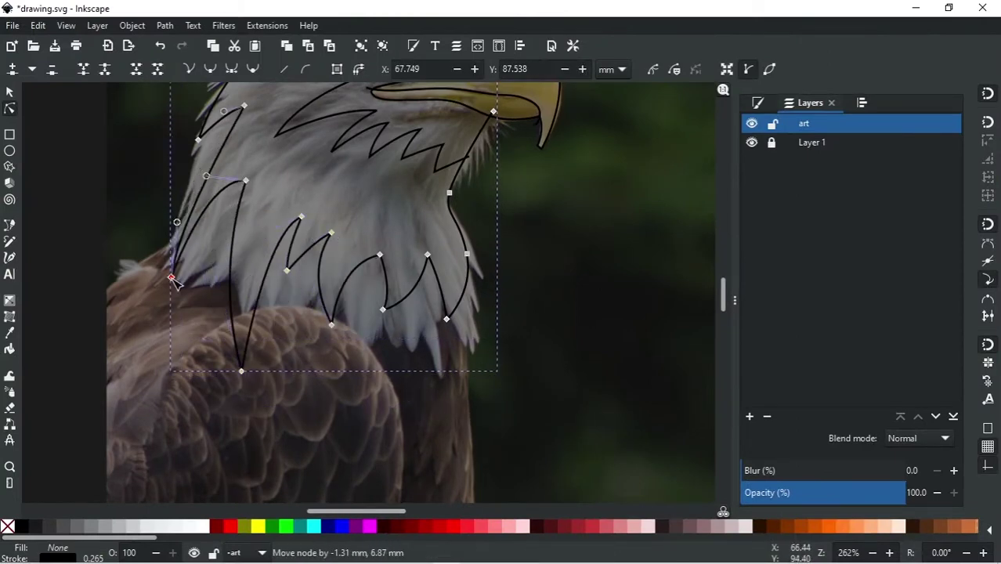
{"action": "left_click_drag", "start_coordinate": [211, 213], "coordinate": [214, 217]}
Step: Set the neck outline's stroke width to 0.565 mm
{"action": "key", "text": "s"}
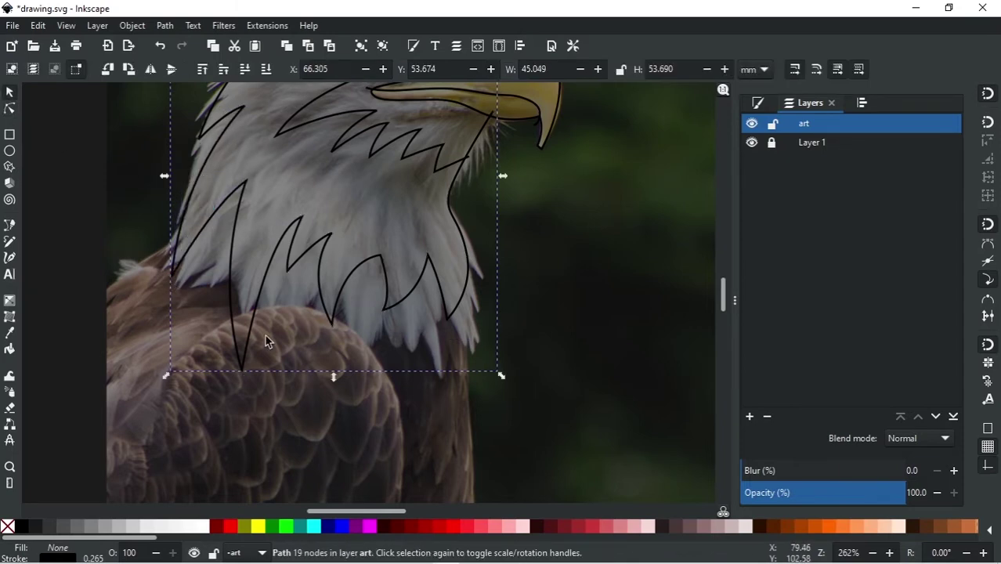
{"action": "key", "text": "ctrl+shift+f"}
{"action": "left_click", "coordinate": [916, 121]}
{"action": "left_click", "coordinate": [850, 146]}
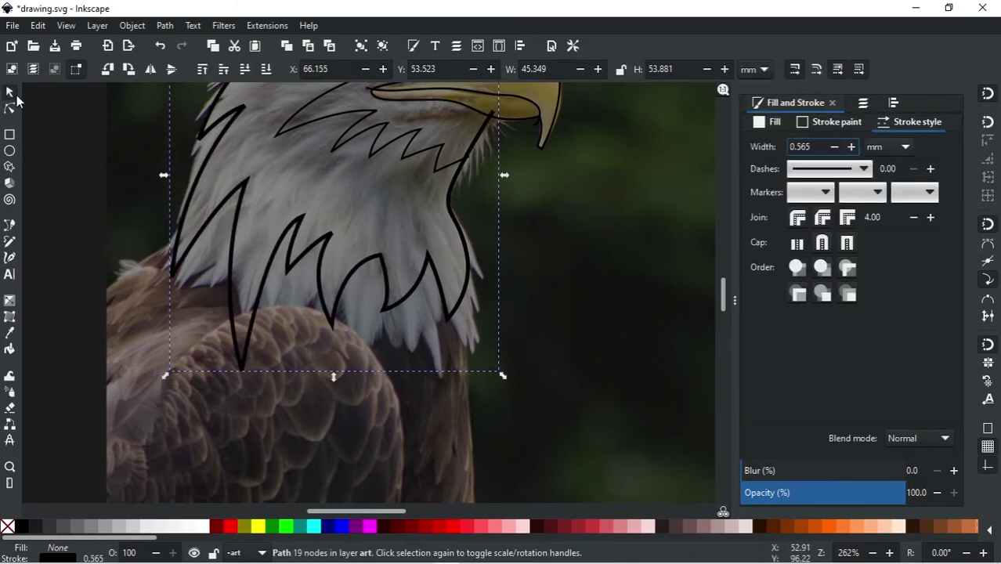
Step: Refit the left neck point, feather tips and bottom point to the photo
{"action": "left_click", "coordinate": [10, 108]}
{"action": "mouse_move", "coordinate": [171, 277]}
{"action": "left_mouse_down"}
{"action": "mouse_move", "coordinate": [196, 301]}
{"action": "mouse_move", "coordinate": [185, 191]}
{"action": "mouse_move", "coordinate": [156, 190]}
{"action": "left_mouse_up"}
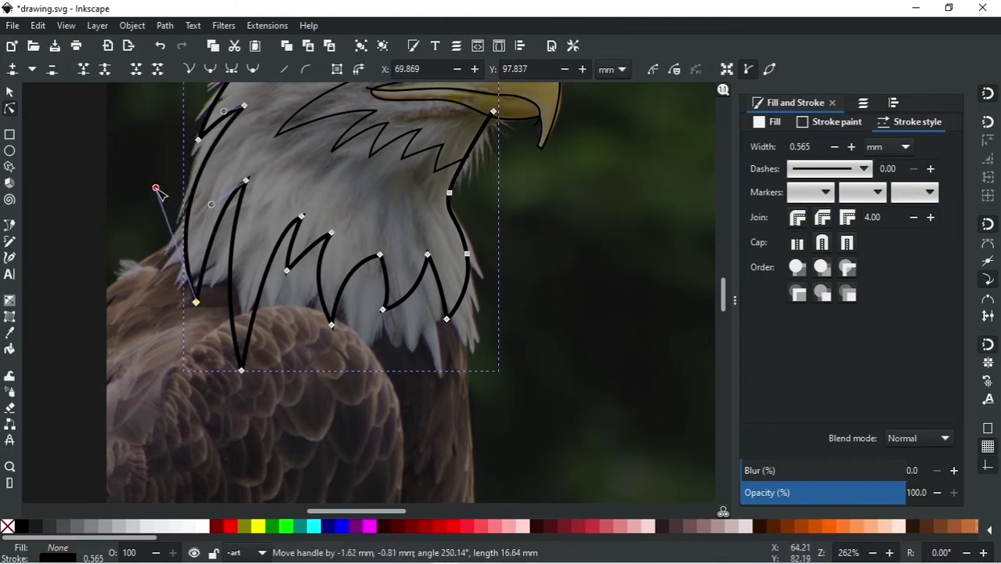
{"action": "left_click_drag", "start_coordinate": [245, 181], "coordinate": [247, 181]}
{"action": "left_click_drag", "start_coordinate": [331, 324], "coordinate": [356, 333]}
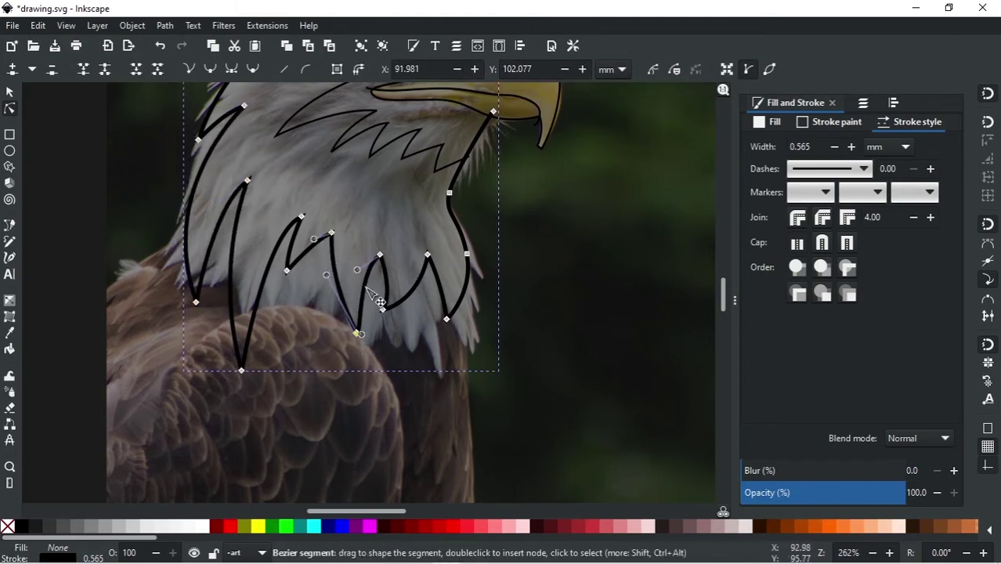
{"action": "left_click_drag", "start_coordinate": [287, 271], "coordinate": [301, 286]}
{"action": "left_click_drag", "start_coordinate": [241, 370], "coordinate": [265, 397]}
Step: Shape the curves around the bottom neck point, then zoom out to the whole eagle
{"action": "left_click_drag", "start_coordinate": [228, 278], "coordinate": [196, 286]}
{"action": "left_click_drag", "start_coordinate": [264, 235], "coordinate": [267, 286]}
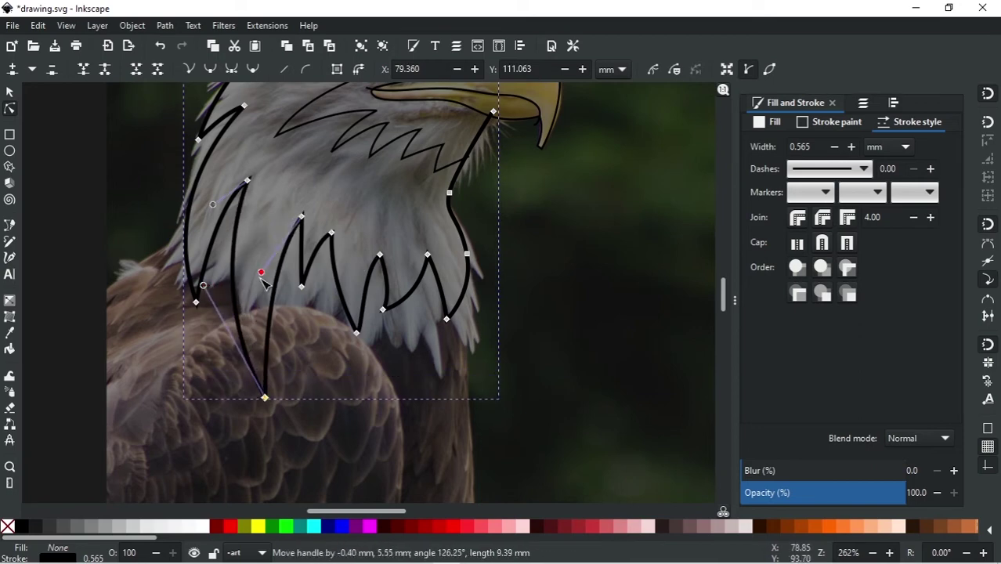
{"action": "left_click_drag", "start_coordinate": [265, 397], "coordinate": [277, 384]}
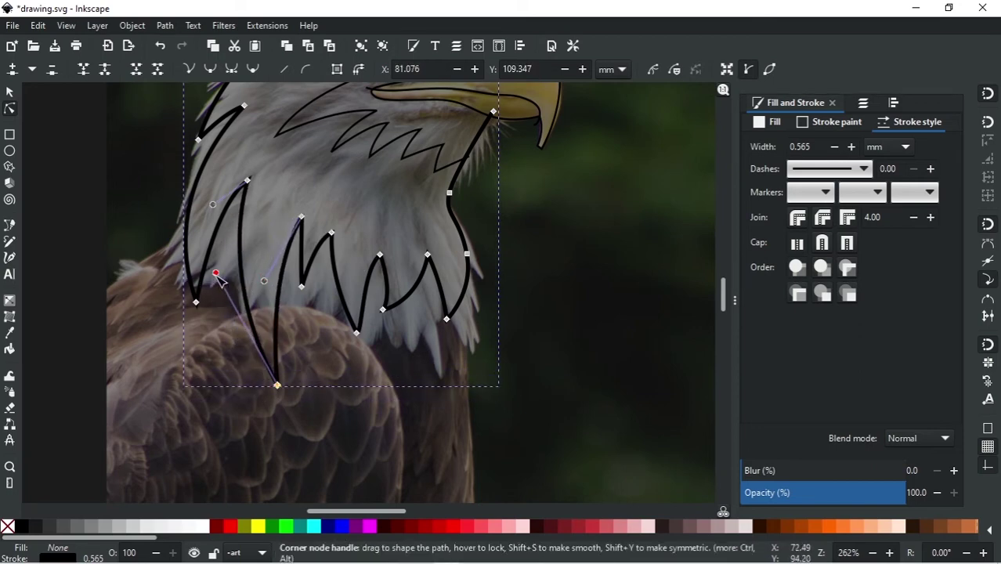
{"action": "left_click_drag", "start_coordinate": [216, 276], "coordinate": [186, 277]}
{"action": "left_click_drag", "start_coordinate": [302, 287], "coordinate": [313, 235]}
{"action": "key", "text": "Escape"}
{"action": "key", "text": "s"}
{"action": "key", "text": "minus"}
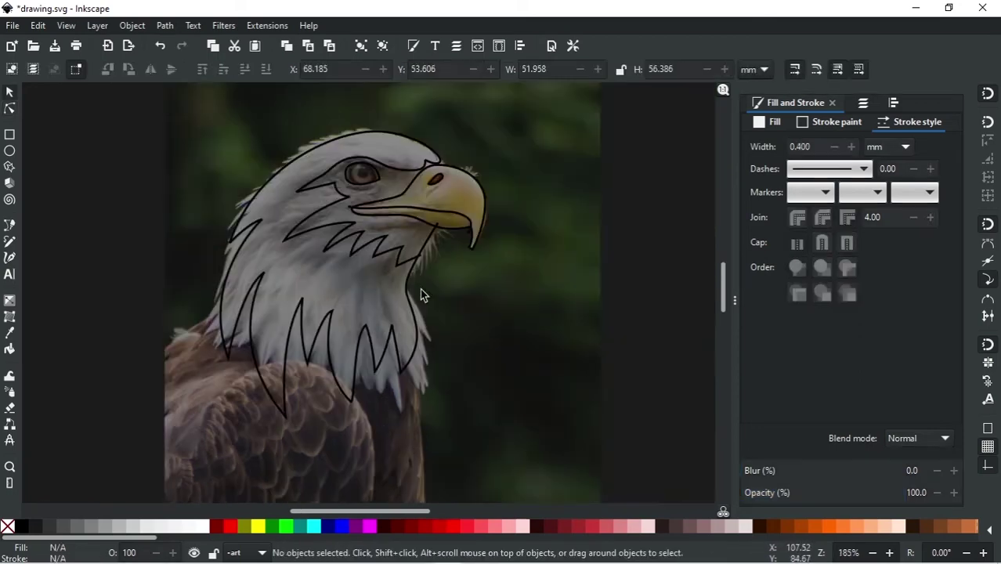
Step: Draw a long curved line up the inside of the neck to below the beak
{"action": "key", "text": "b"}
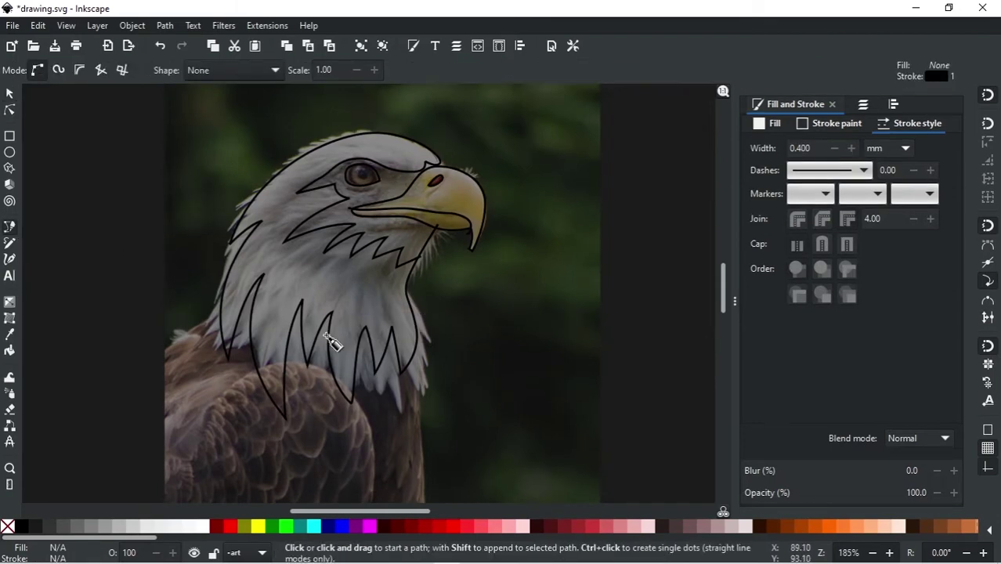
{"action": "left_click", "coordinate": [301, 403]}
{"action": "left_click_drag", "start_coordinate": [278, 288], "coordinate": [319, 223]}
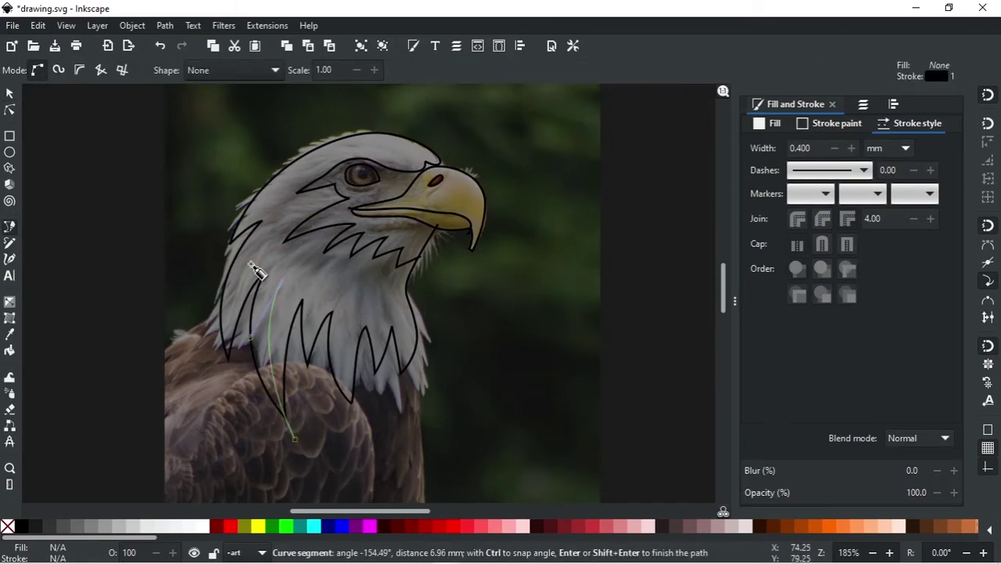
{"action": "scroll", "coordinate": [299, 286], "scroll_direction": "up", "scroll_amount": 6, "text": "ctrl"}
{"action": "left_click_drag", "start_coordinate": [227, 280], "coordinate": [307, 356]}
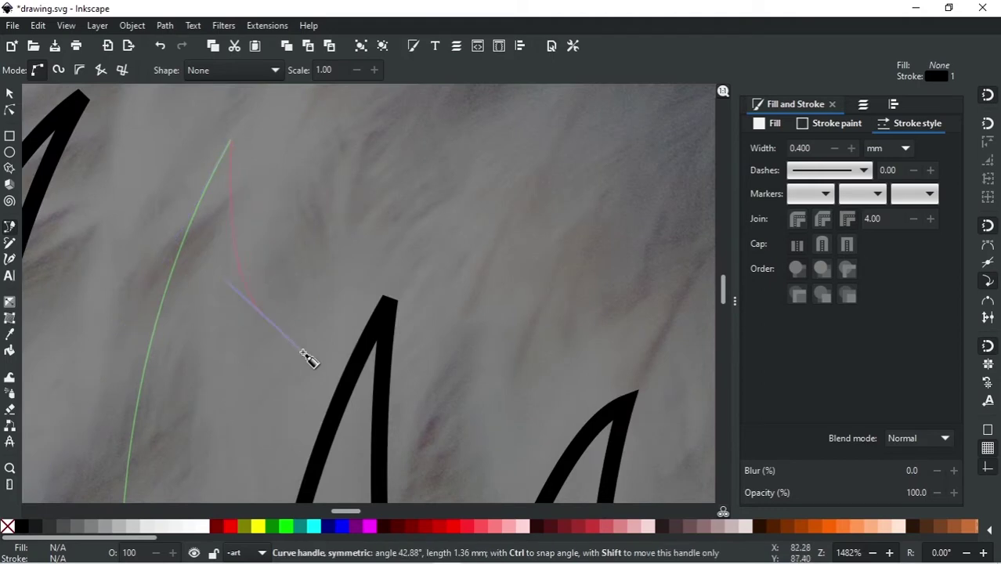
{"action": "scroll", "coordinate": [311, 247], "scroll_direction": "down", "scroll_amount": 4, "text": "ctrl"}
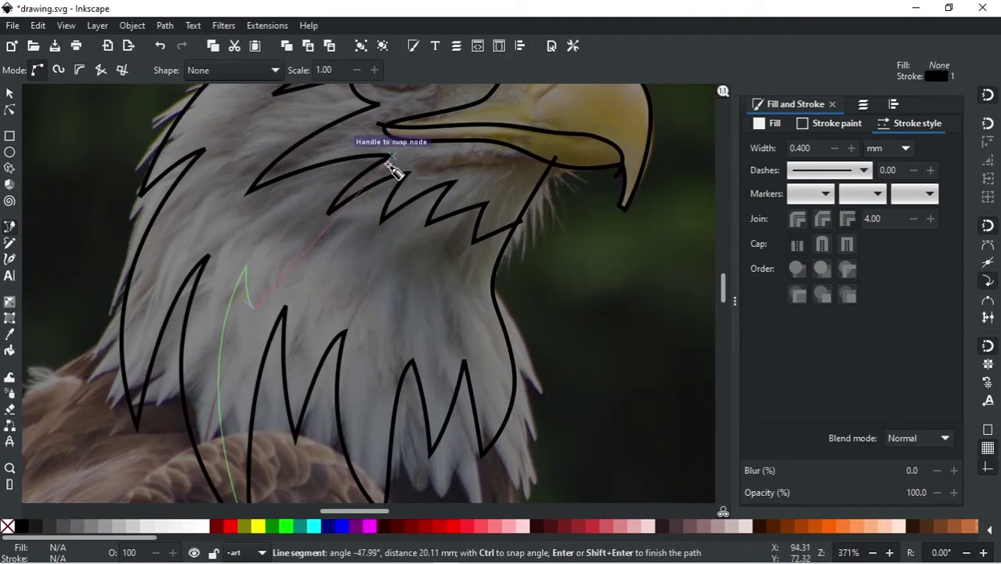
{"action": "left_click_drag", "start_coordinate": [275, 180], "coordinate": [510, 138]}
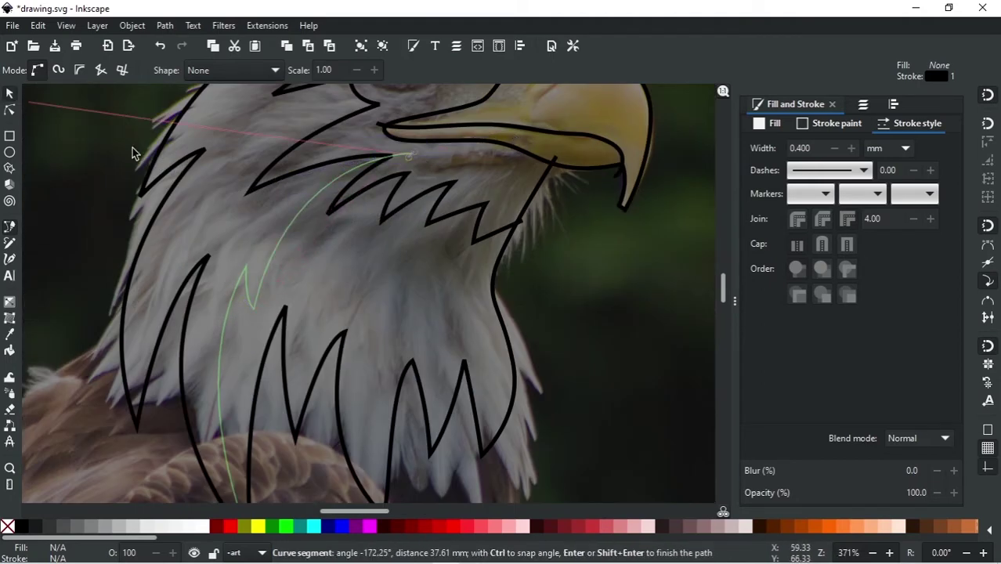
{"action": "key", "text": "Return"}
{"action": "key", "text": "s"}
{"action": "scroll", "coordinate": [286, 273], "scroll_direction": "down", "scroll_amount": 2, "text": "ctrl"}
{"action": "scroll", "coordinate": [179, 284], "scroll_direction": "up", "scroll_amount": 2, "text": "ctrl"}
Step: Draw a small curved zigzag feather shape beneath the beak
{"action": "left_click", "coordinate": [10, 226]}
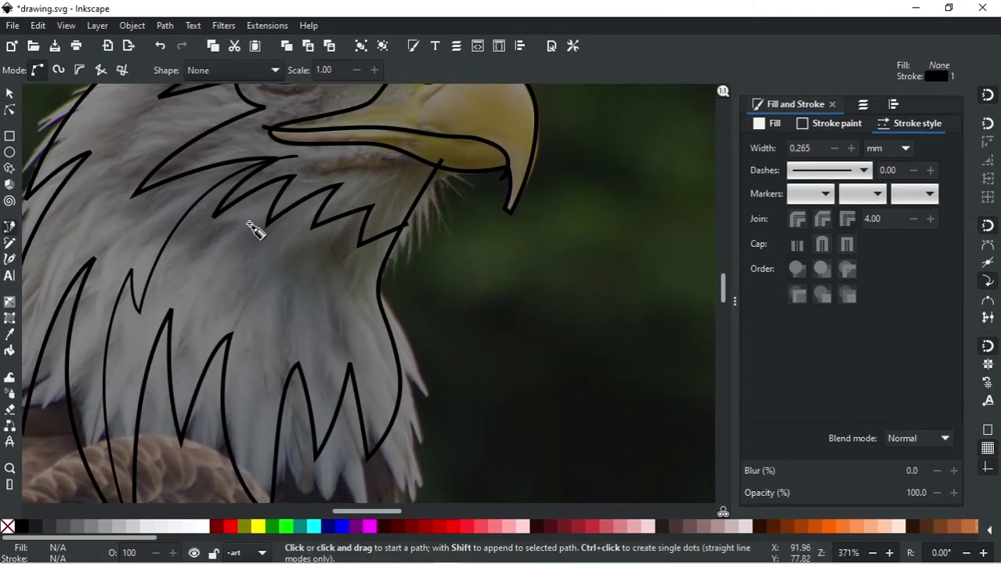
{"action": "left_click", "coordinate": [245, 190]}
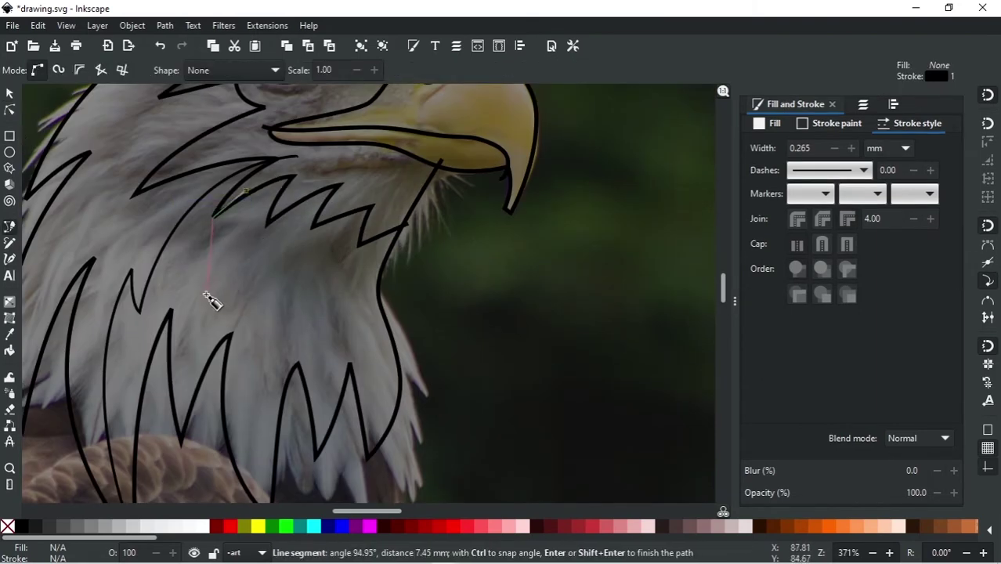
{"action": "left_click_drag", "start_coordinate": [202, 348], "coordinate": [179, 305]}
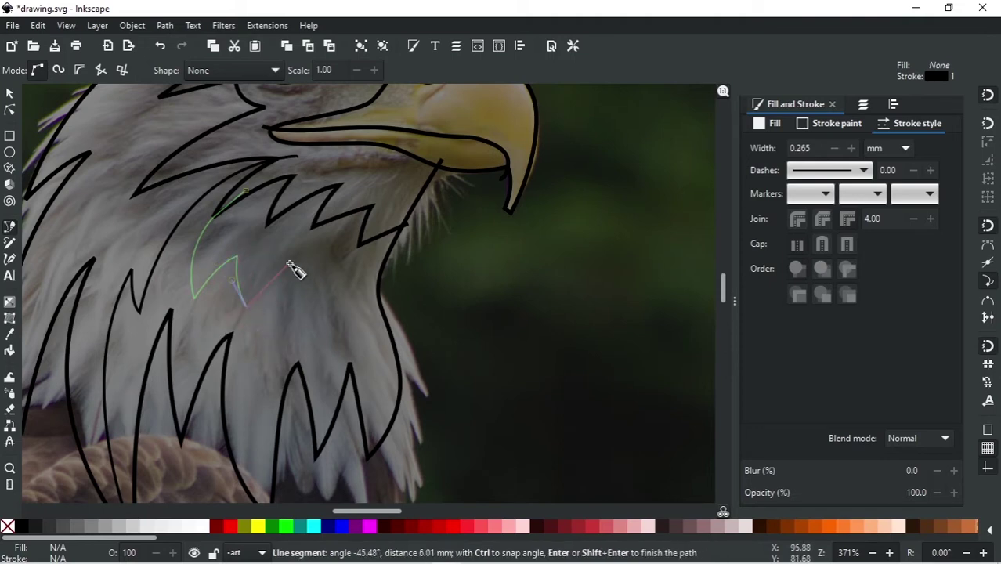
{"action": "left_click_drag", "start_coordinate": [289, 262], "coordinate": [286, 236]}
{"action": "left_click_drag", "start_coordinate": [282, 299], "coordinate": [283, 335]}
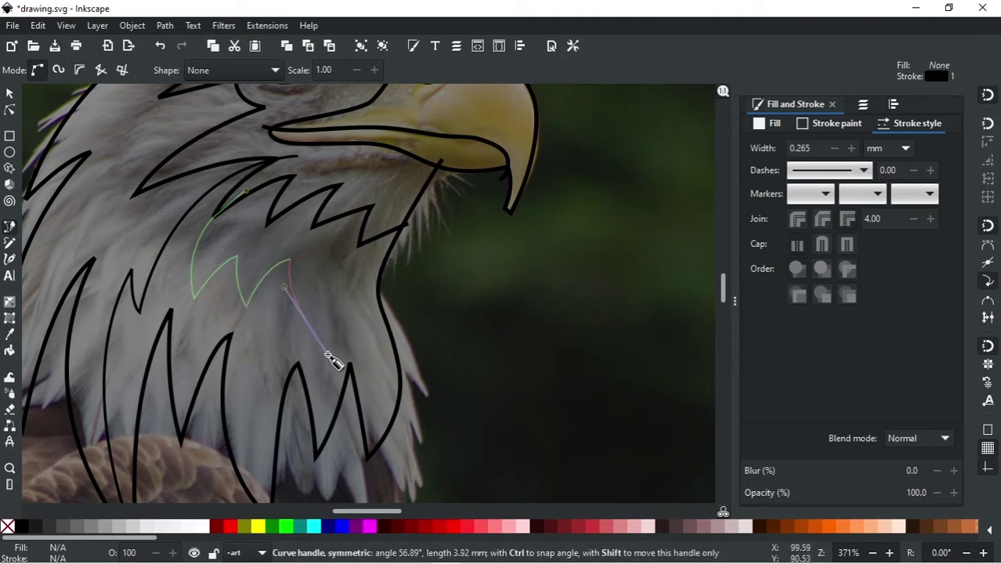
{"action": "left_click_drag", "start_coordinate": [379, 266], "coordinate": [445, 286]}
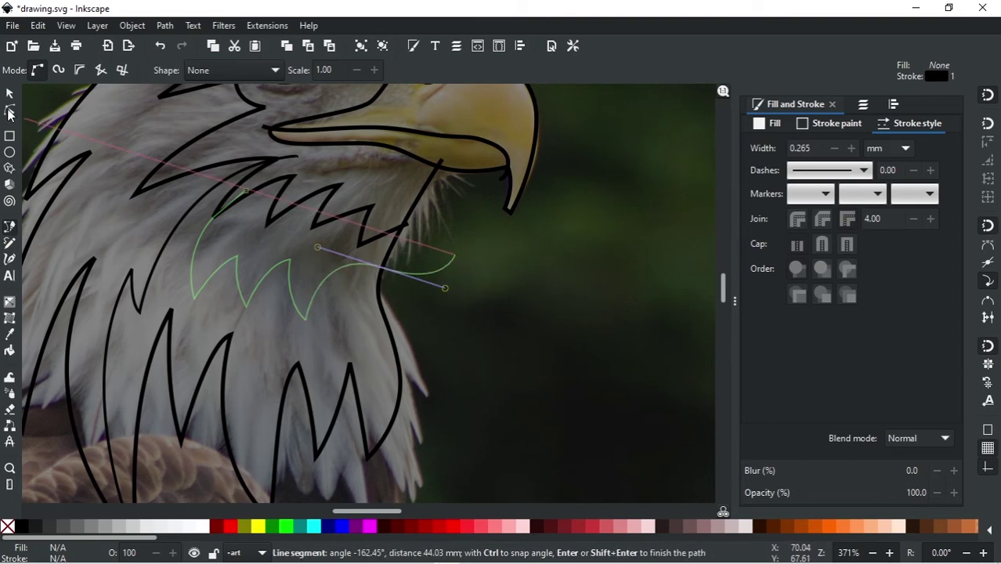
{"action": "key", "text": "Return"}
Step: Adjust the feather shape's nodes to match the photo's feathers
{"action": "key", "text": "n"}
{"action": "left_click_drag", "start_coordinate": [303, 317], "coordinate": [321, 332]}
{"action": "left_click_drag", "start_coordinate": [290, 257], "coordinate": [309, 257]}
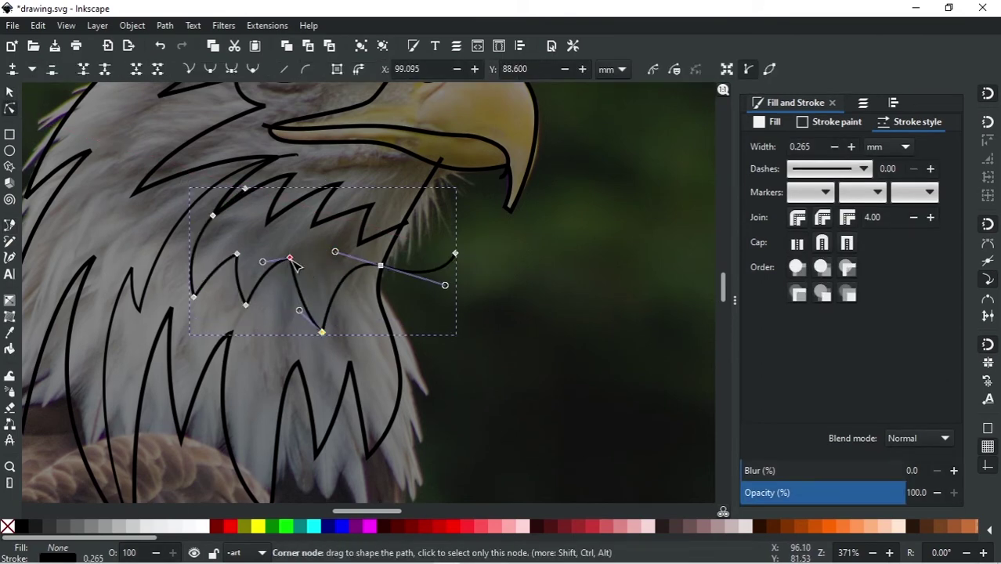
{"action": "left_click_drag", "start_coordinate": [245, 306], "coordinate": [253, 316]}
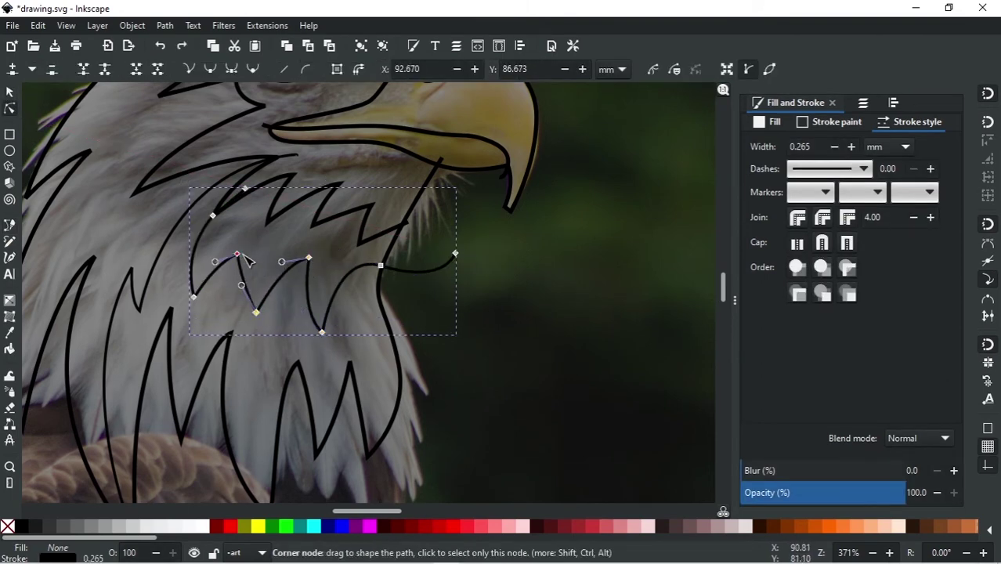
{"action": "left_click_drag", "start_coordinate": [236, 254], "coordinate": [252, 246]}
{"action": "left_click_drag", "start_coordinate": [194, 297], "coordinate": [196, 310]}
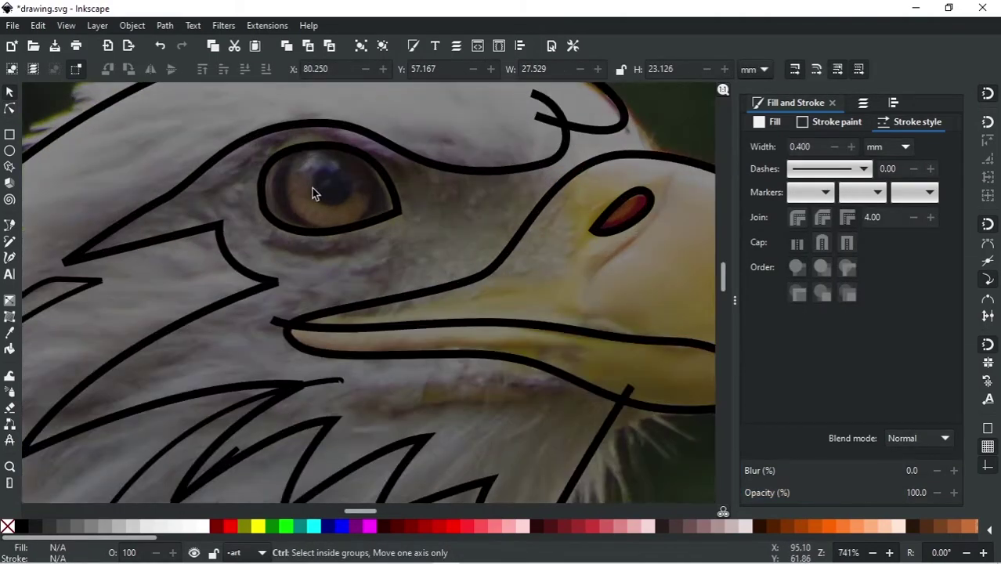
Step: Adjust the left node of the eye outline
{"action": "scroll", "coordinate": [311, 193], "scroll_direction": "up", "scroll_amount": 1}
{"action": "left_click", "coordinate": [239, 196]}
{"action": "key", "text": "n"}
{"action": "left_click", "coordinate": [244, 226]}
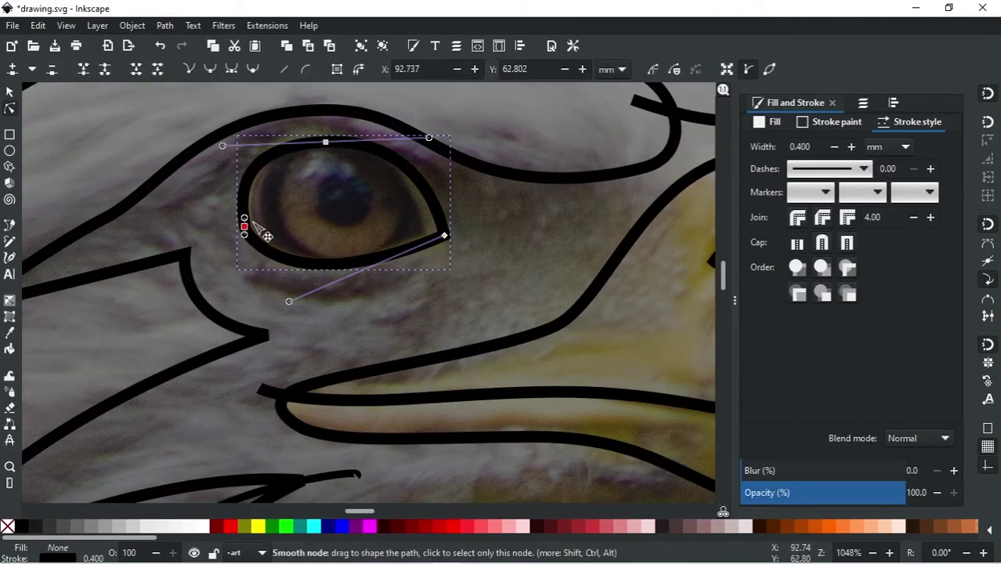
{"action": "scroll", "coordinate": [322, 242], "scroll_direction": "down", "scroll_amount": 5}
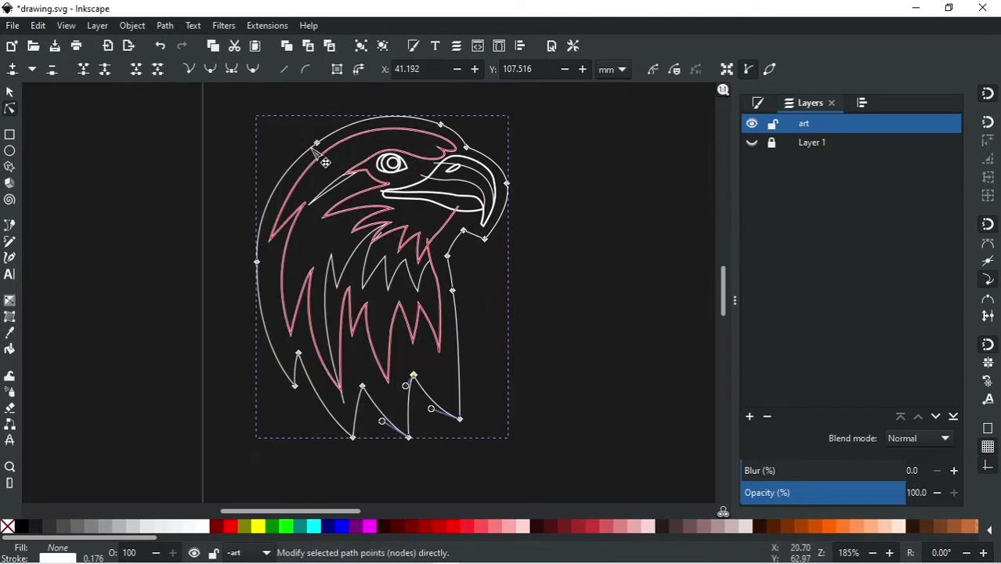
Step: Combine all outlines into one path and draw a large rectangle covering the eagle
{"action": "left_click", "coordinate": [165, 25]}
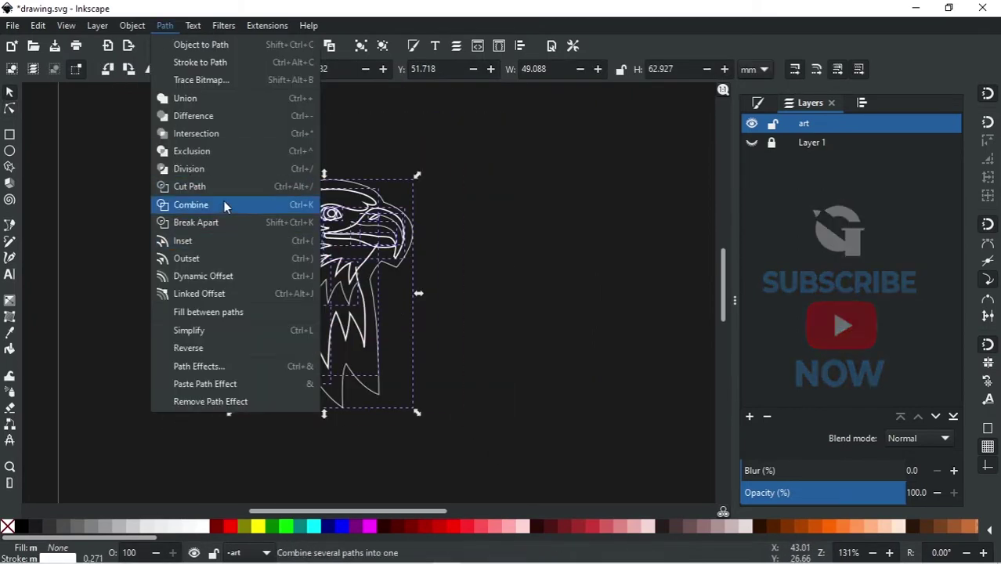
{"action": "left_click", "coordinate": [224, 204]}
{"action": "left_click", "coordinate": [10, 135]}
{"action": "left_click_drag", "start_coordinate": [125, 147], "coordinate": [510, 440]}
Step: Remove the rectangle's outline and make it half transparent
{"action": "left_click", "coordinate": [10, 93]}
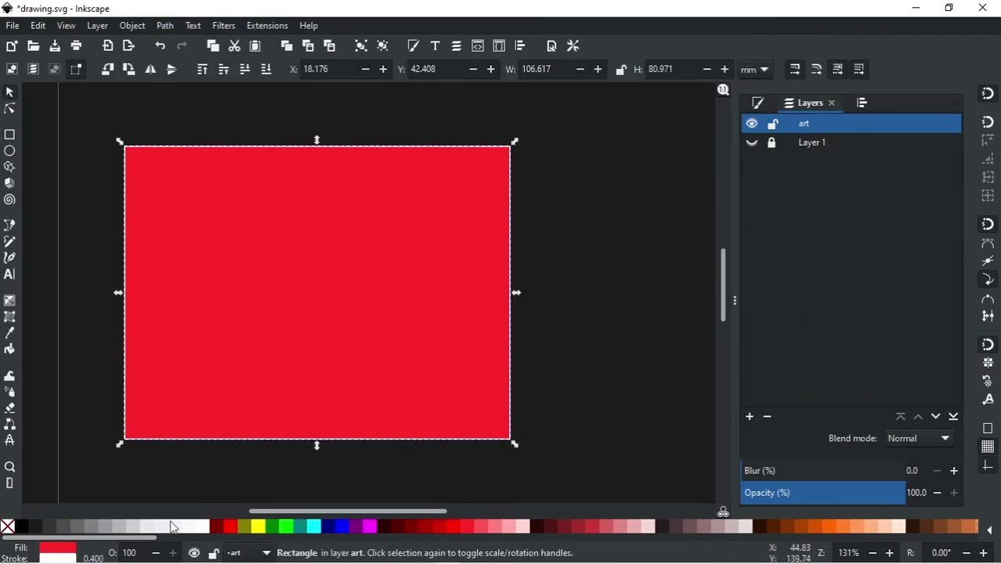
{"action": "right_click", "coordinate": [7, 526]}
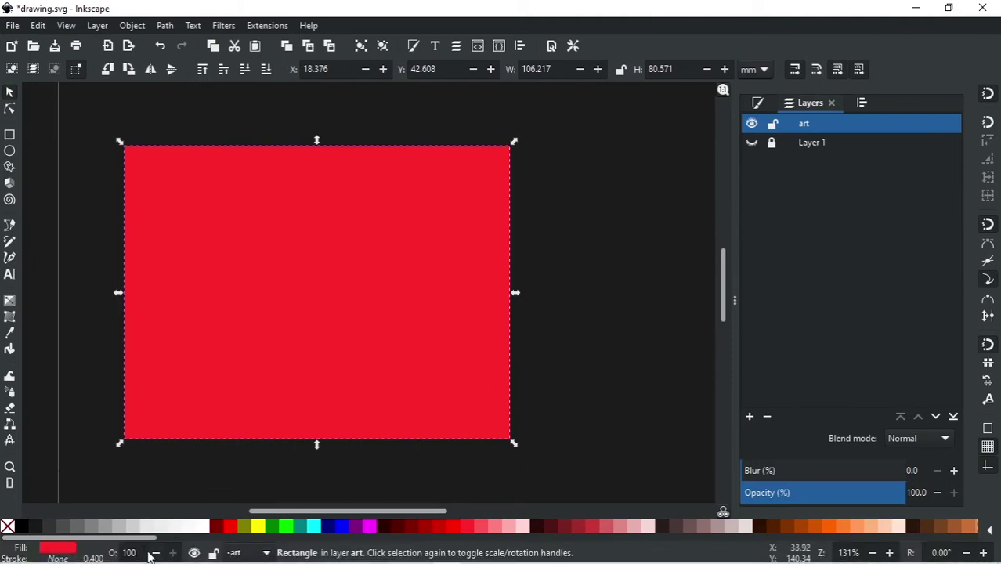
{"action": "type", "text": "50"}
{"action": "key", "text": "Return"}
Step: Divide the rectangle along the eagle's lines and delete the outer leftover piece
{"action": "key", "text": "ctrl+a"}
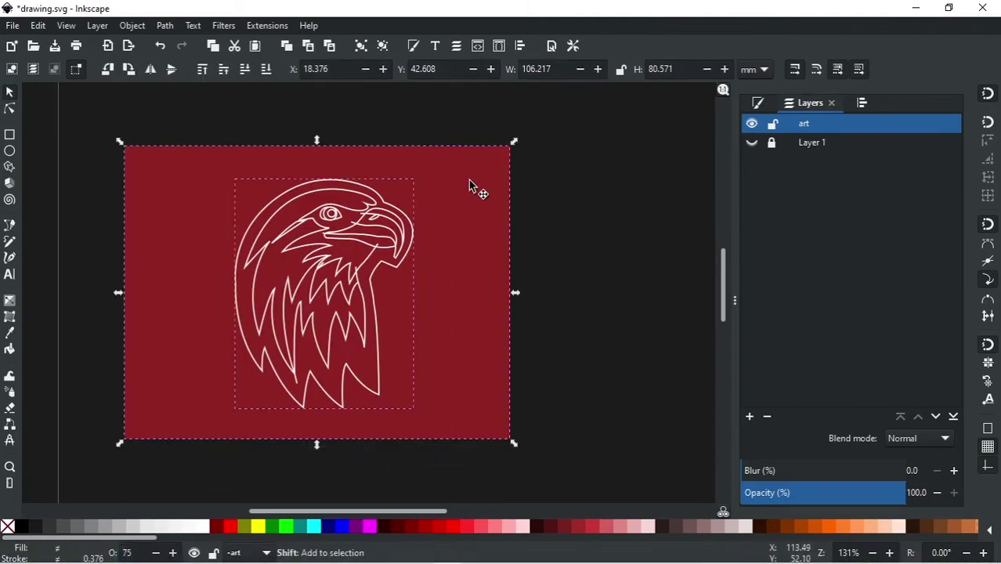
{"action": "left_click", "coordinate": [165, 25]}
{"action": "left_click", "coordinate": [221, 167]}
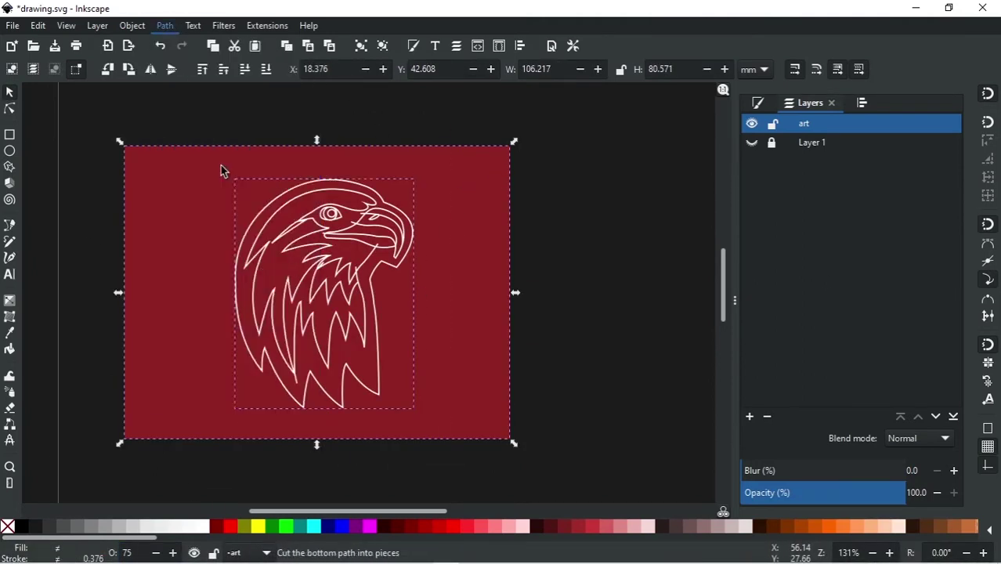
{"action": "left_click", "coordinate": [499, 201]}
{"action": "key", "text": "Delete"}
{"action": "key", "text": "ctrl+a"}
{"action": "scroll", "coordinate": [335, 257], "scroll_direction": "up", "scroll_amount": 2, "text": "ctrl"}
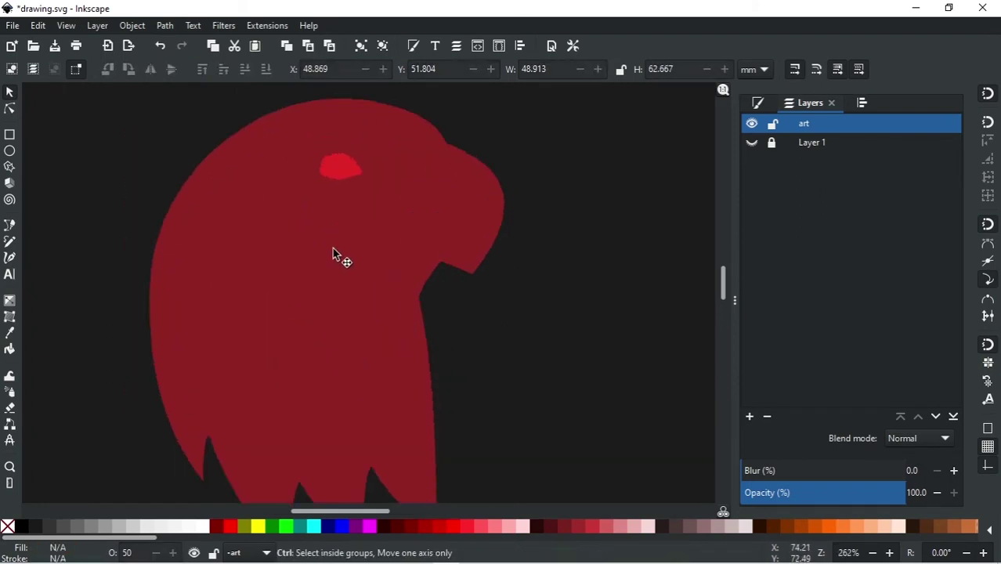
{"action": "scroll", "coordinate": [342, 165], "scroll_direction": "up", "scroll_amount": 1}
{"action": "key", "text": "Escape"}
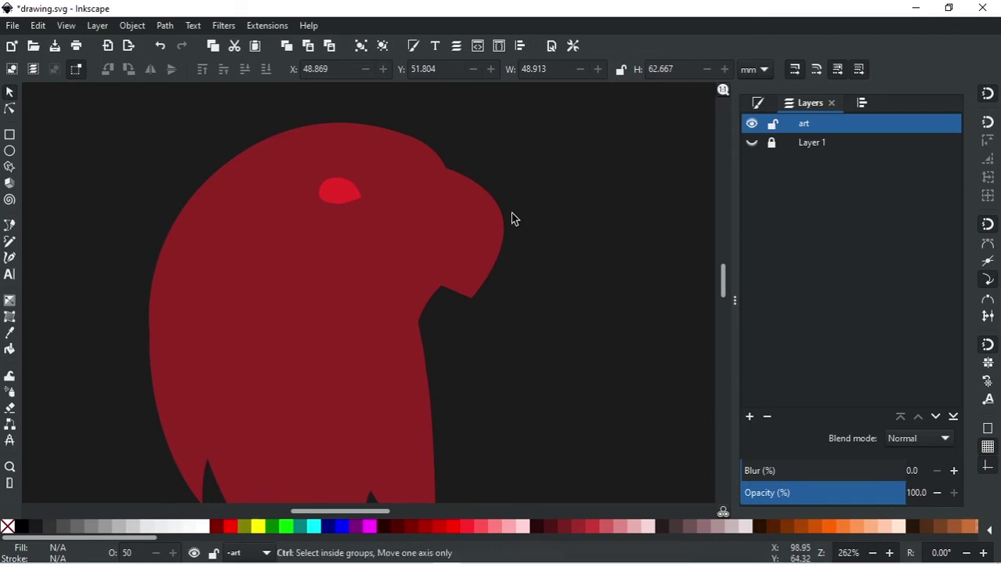
{"action": "key", "text": "ctrl+a"}
Step: Fill all the eagle pieces with the red palette swatch
{"action": "right_click", "coordinate": [178, 526]}
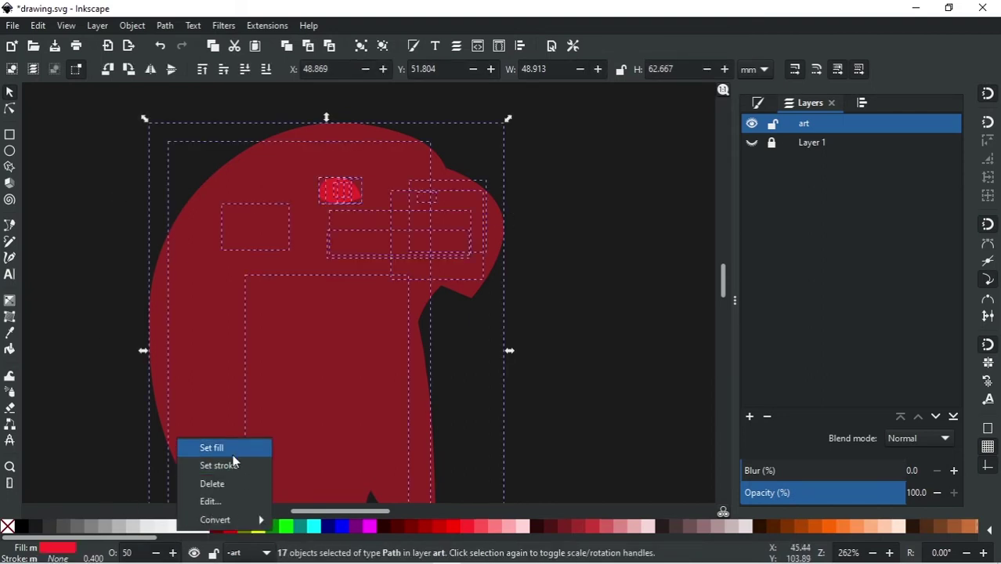
{"action": "left_click", "coordinate": [212, 447]}
{"action": "scroll", "coordinate": [540, 360], "scroll_direction": "down", "scroll_amount": 2, "text": "ctrl"}
{"action": "key", "text": "Escape"}
{"action": "scroll", "coordinate": [347, 248], "scroll_direction": "up", "scroll_amount": 1, "text": "ctrl"}
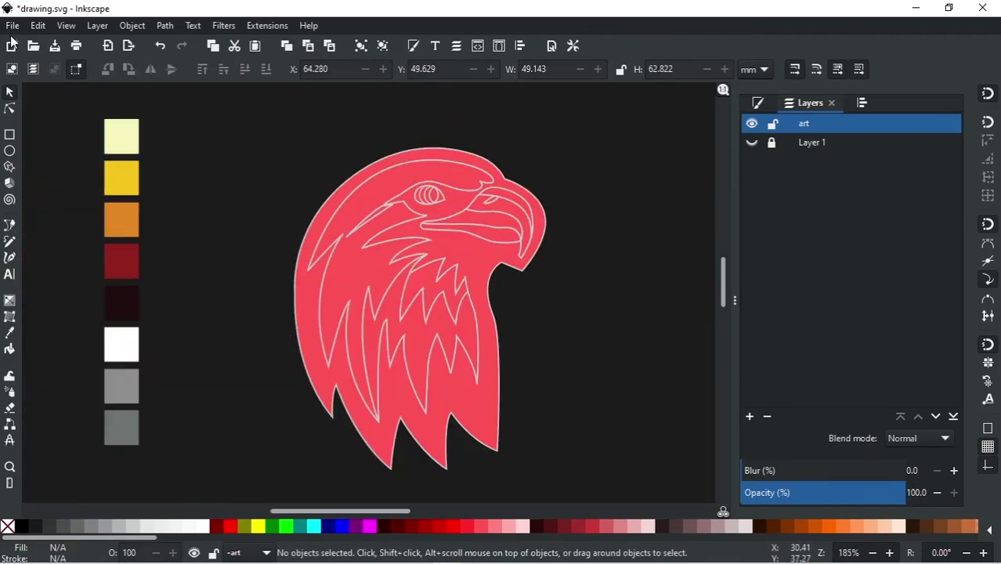
Step: Set the page background colour to white in Document Properties
{"action": "left_click", "coordinate": [12, 25]}
{"action": "left_click", "coordinate": [75, 278]}
{"action": "left_click", "coordinate": [683, 470]}
{"action": "left_click_drag", "start_coordinate": [454, 313], "coordinate": [515, 317]}
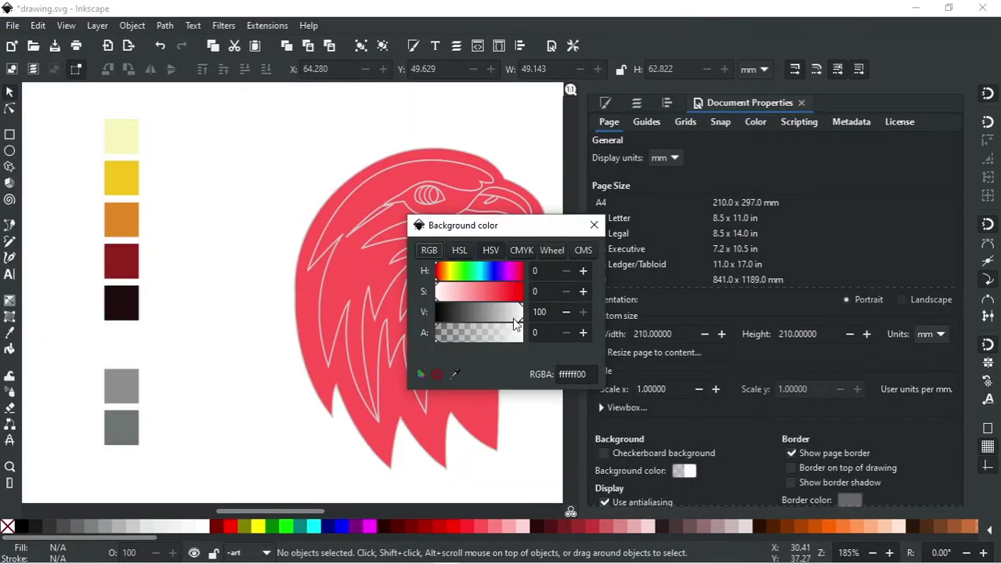
{"action": "left_click", "coordinate": [593, 224]}
{"action": "left_click", "coordinate": [800, 102]}
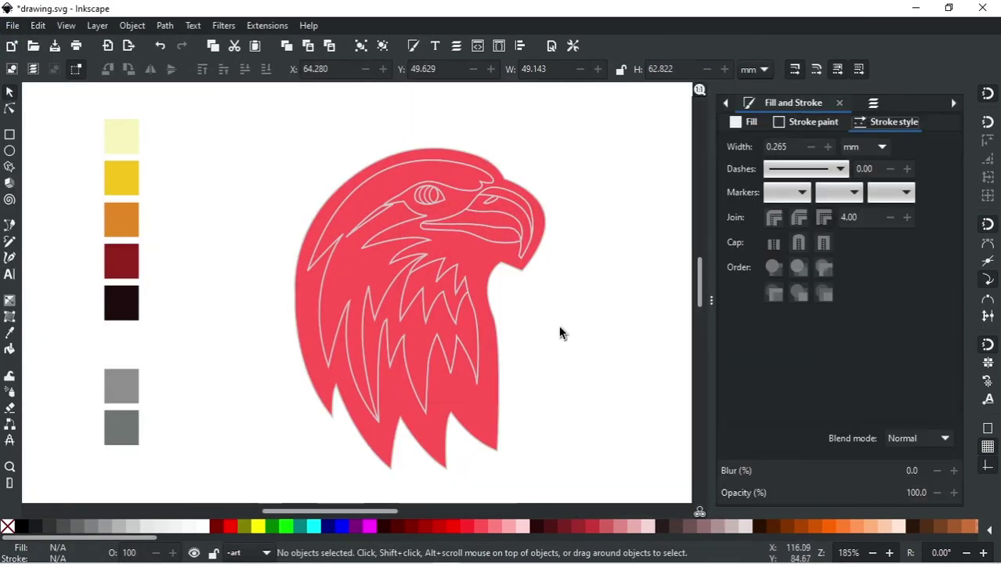
Step: Colour the beak: pale yellow highlight, yellow upper beak and orange lower beak
{"action": "left_click", "coordinate": [507, 205]}
{"action": "left_click", "coordinate": [9, 332]}
{"action": "left_click", "coordinate": [122, 137]}
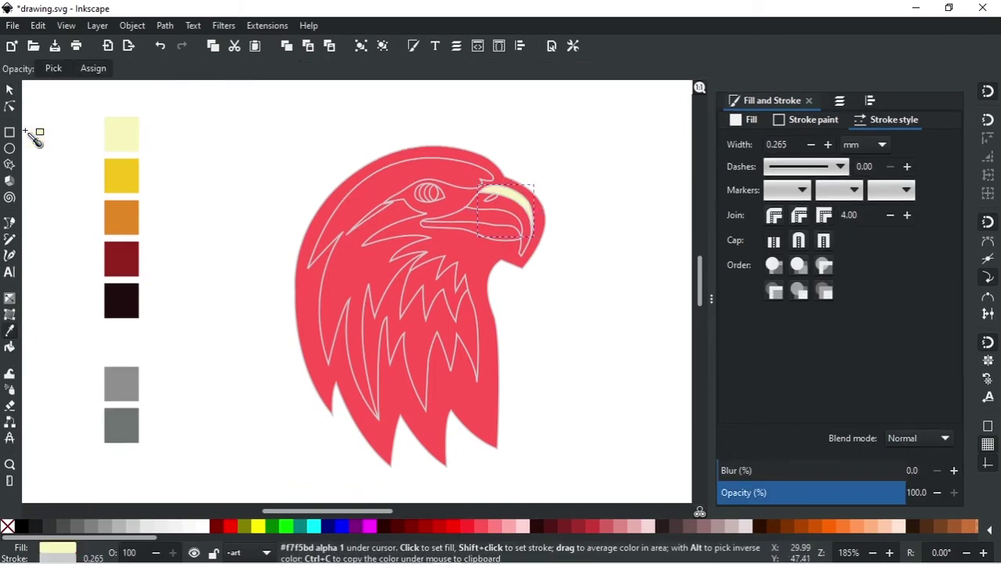
{"action": "key", "text": "s"}
{"action": "left_click", "coordinate": [518, 234]}
{"action": "left_click", "coordinate": [9, 332]}
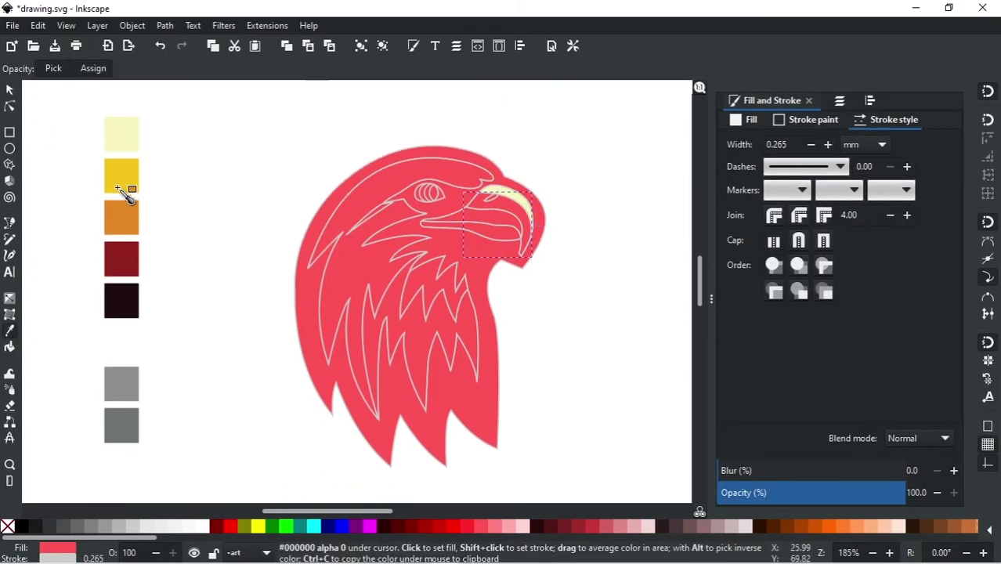
{"action": "left_click", "coordinate": [122, 184]}
{"action": "key", "text": "s"}
{"action": "key", "text": "Tab"}
{"action": "left_click", "coordinate": [10, 332]}
{"action": "left_click", "coordinate": [122, 219]}
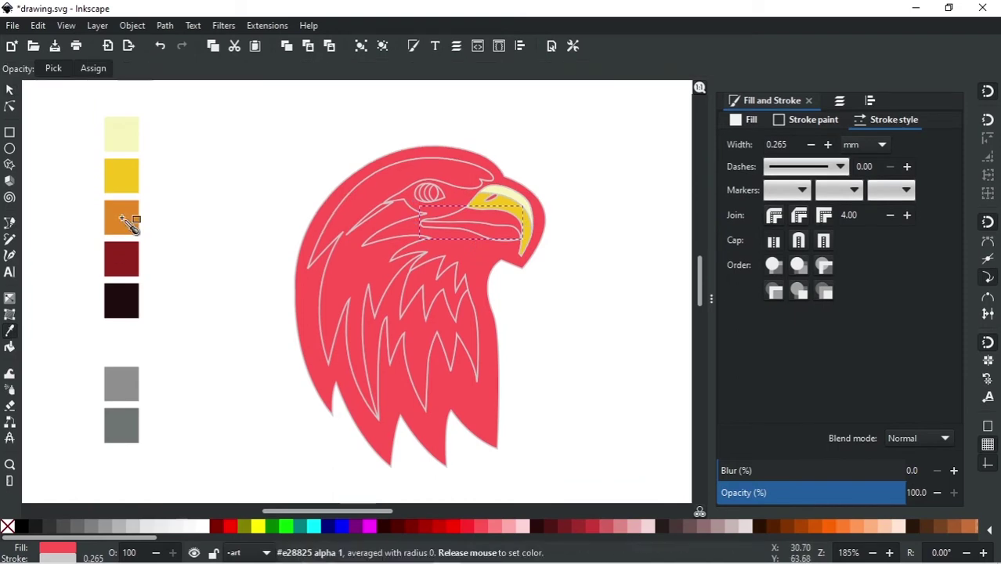
{"action": "key", "text": "s"}
Step: Fill the mouth piece inside the beak with the dark red swatch
{"action": "left_click", "coordinate": [490, 233]}
{"action": "left_click", "coordinate": [501, 220]}
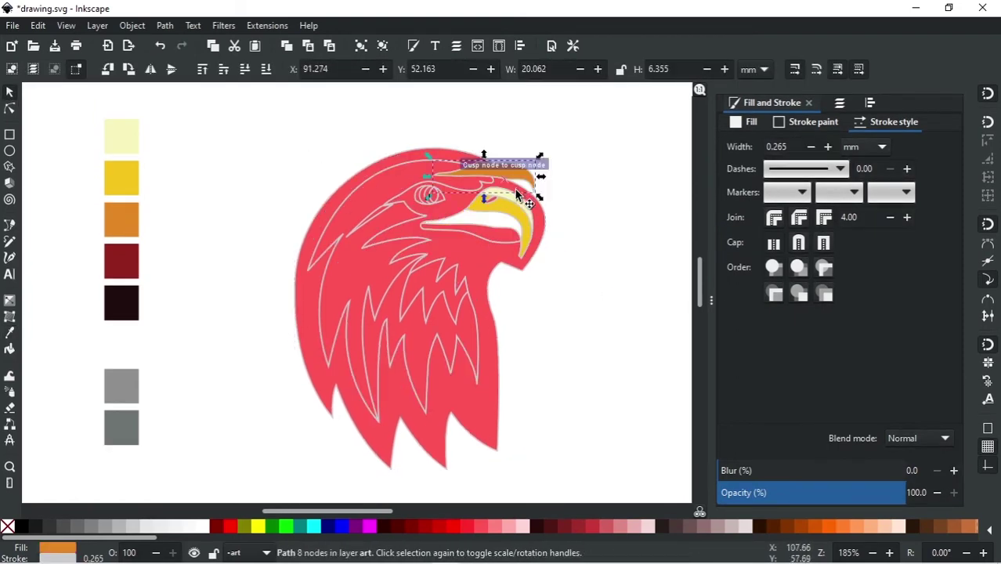
{"action": "key", "text": "Escape"}
{"action": "left_click", "coordinate": [497, 238], "text": "alt"}
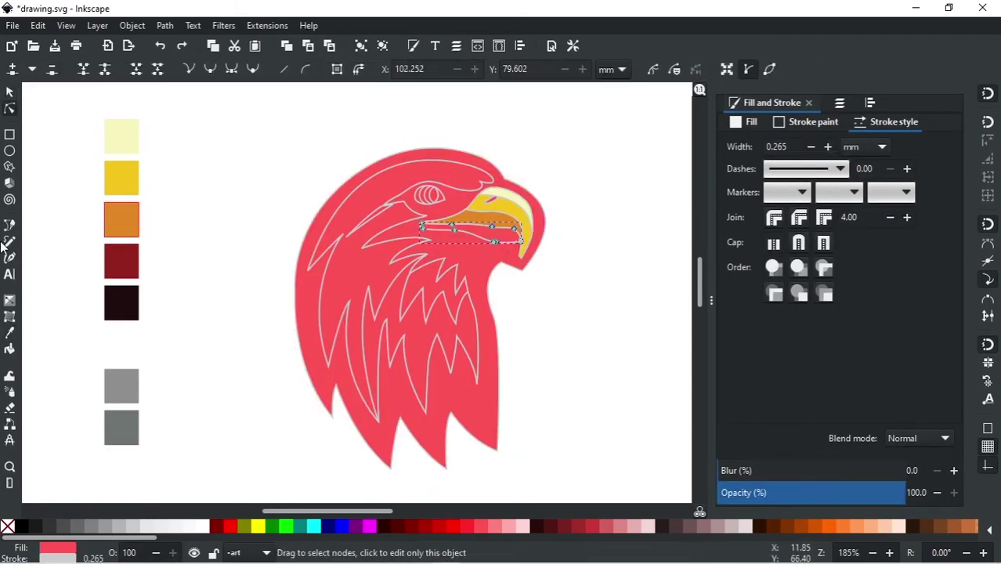
{"action": "key", "text": "d"}
{"action": "left_click", "coordinate": [125, 261]}
{"action": "key", "text": "s"}
Step: Fill the big eagle body outline with the dark brown swatch
{"action": "left_click", "coordinate": [480, 264]}
{"action": "key", "text": "d"}
{"action": "left_click", "coordinate": [129, 297]}
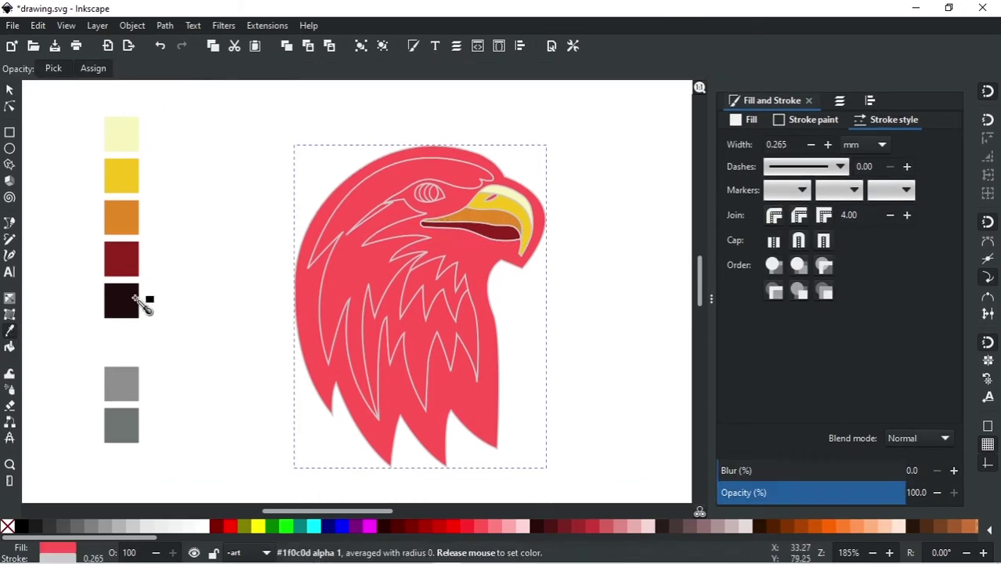
{"action": "key", "text": "s"}
{"action": "key", "text": "Escape"}
Step: Fill the upper head feather piece with the white swatch
{"action": "left_click", "coordinate": [368, 192]}
{"action": "key", "text": "d"}
{"action": "left_click", "coordinate": [123, 354]}
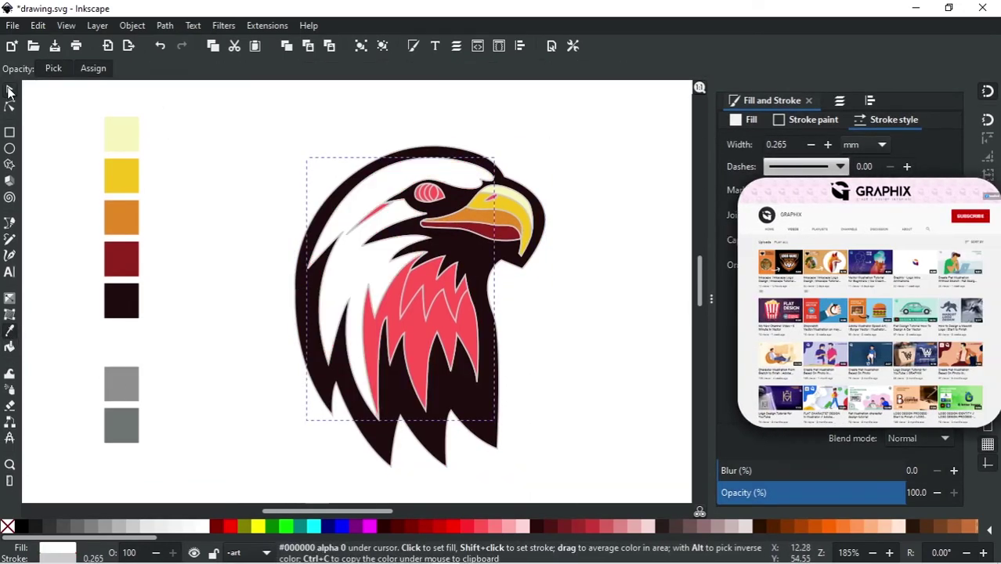
{"action": "key", "text": "s"}
{"action": "key", "text": "Escape"}
Step: Fill the chest pieces with the light grey and grey swatches
{"action": "left_click", "coordinate": [371, 326]}
{"action": "key", "text": "d"}
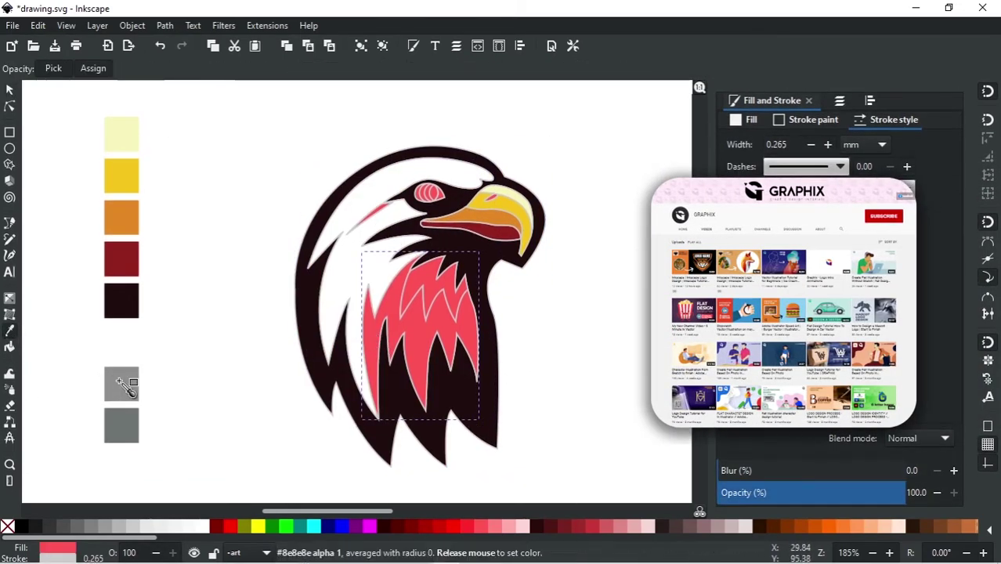
{"action": "left_click", "coordinate": [123, 387]}
{"action": "key", "text": "s"}
{"action": "key", "text": "Tab"}
{"action": "key", "text": "d"}
{"action": "left_click", "coordinate": [134, 438]}
{"action": "key", "text": "s"}
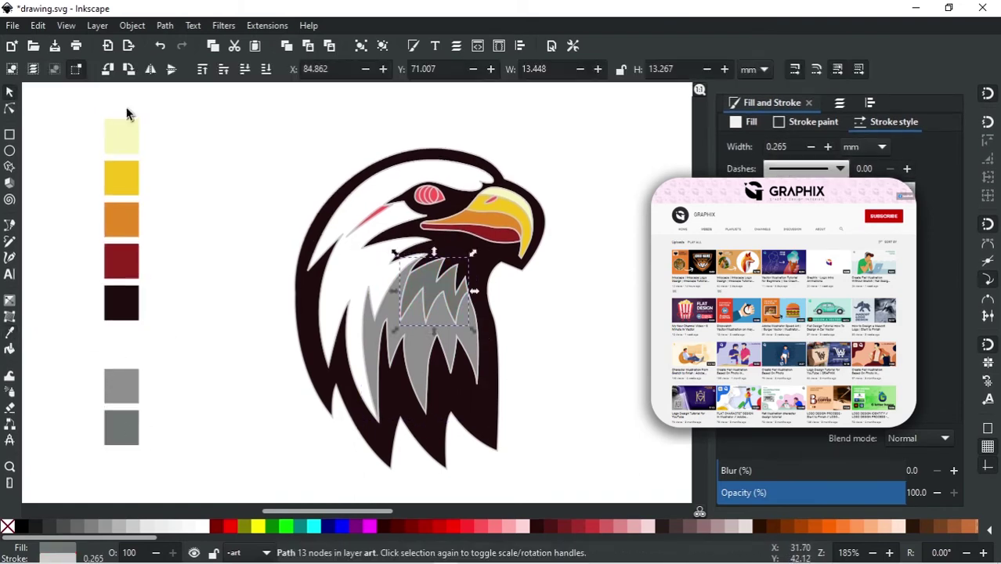
{"action": "key", "text": "Tab"}
{"action": "key", "text": "Escape"}
Step: Select the small pink streak under the body with the Dropper, then clear the selection
{"action": "left_click", "coordinate": [379, 209]}
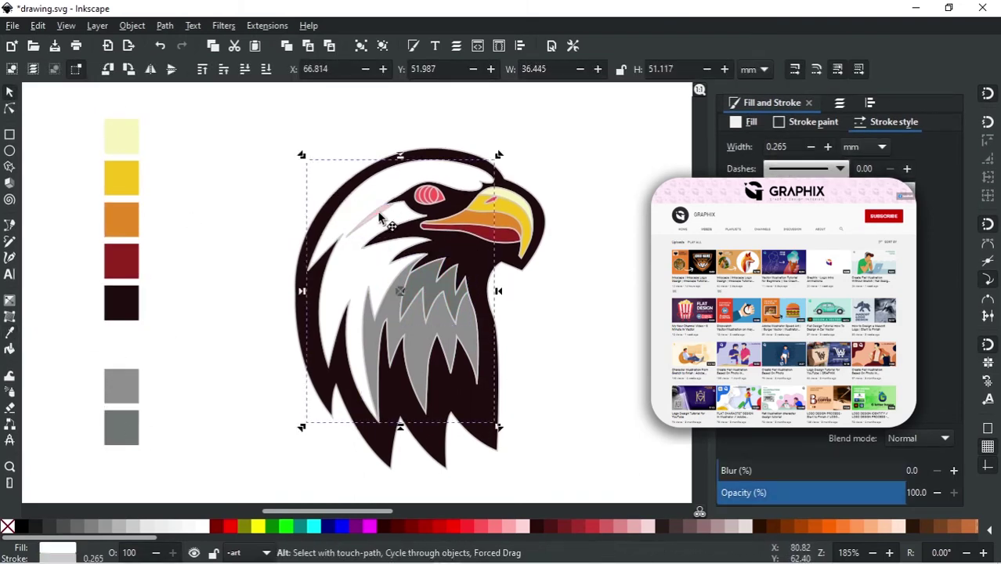
{"action": "left_click", "coordinate": [379, 209], "text": "alt"}
{"action": "key", "text": "d"}
{"action": "key", "text": "s"}
{"action": "key", "text": "Escape"}
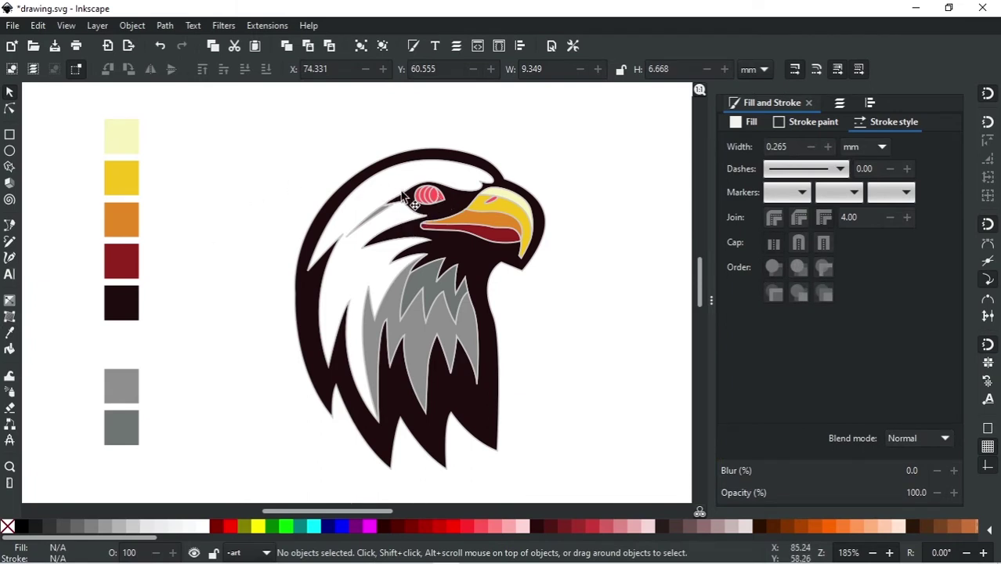
Step: Draw a large yellow rectangle over the eagle and send it to the bottom
{"action": "left_click", "coordinate": [10, 134]}
{"action": "left_click_drag", "start_coordinate": [31, 83], "coordinate": [423, 266]}
{"action": "key", "text": "Escape"}
{"action": "left_click_drag", "start_coordinate": [230, 140], "coordinate": [597, 457]}
{"action": "key", "text": "d"}
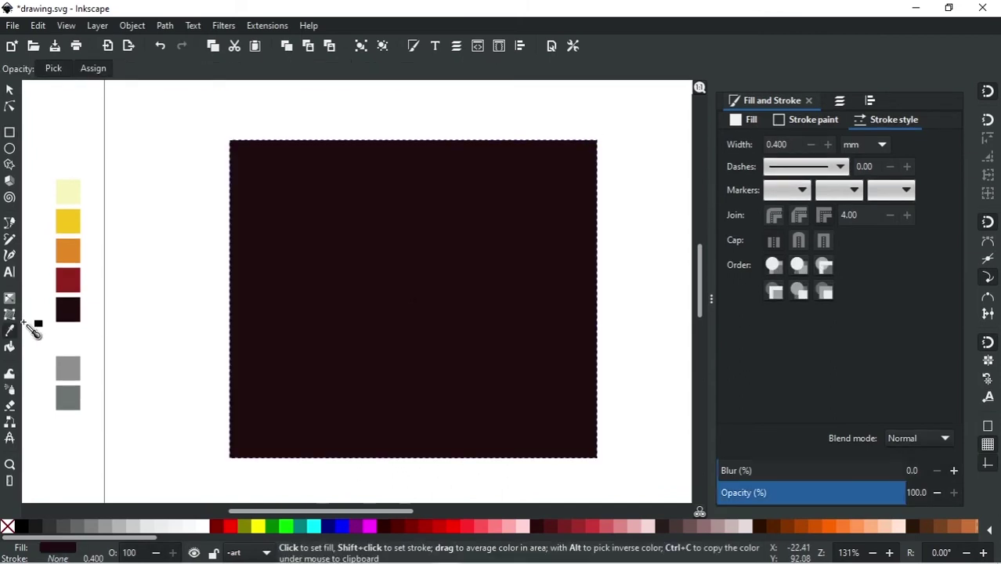
{"action": "left_click", "coordinate": [67, 222]}
{"action": "key", "text": "s"}
{"action": "key", "text": "End"}
{"action": "left_click_drag", "start_coordinate": [544, 337], "coordinate": [564, 335]}
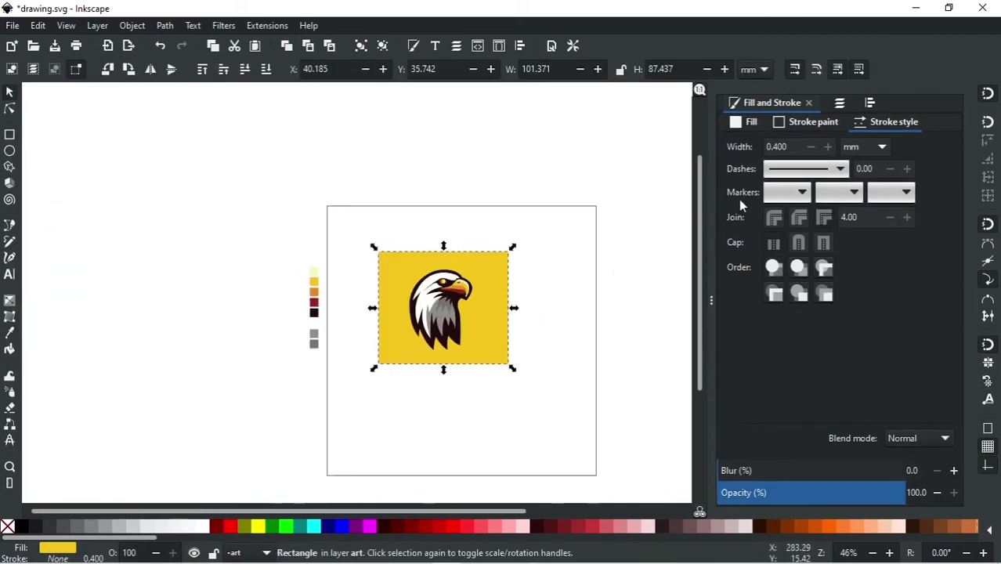
Step: Move the reference photo aside and enlarge the yellow rectangle into a square behind the eagle
{"action": "left_click", "coordinate": [748, 143]}
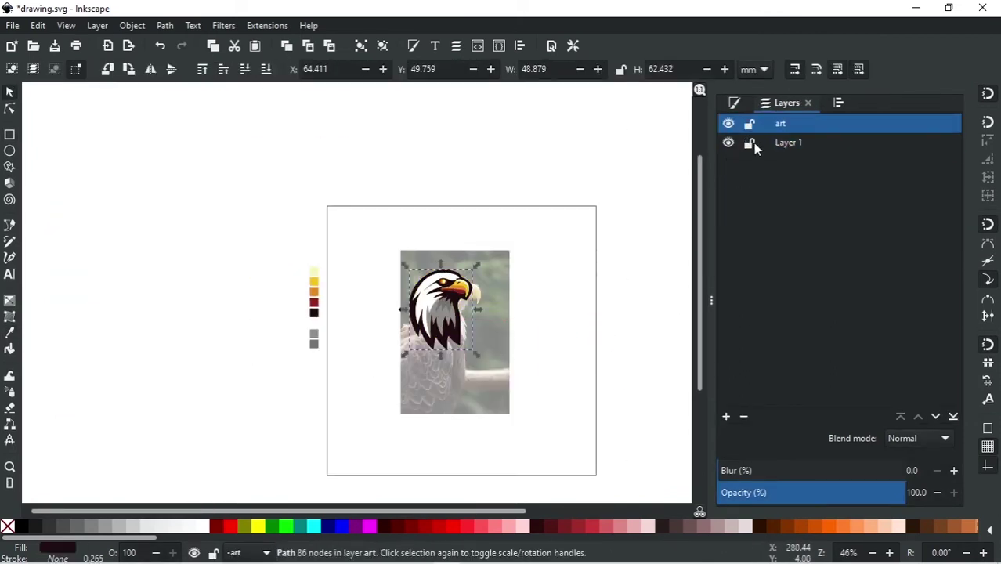
{"action": "left_click_drag", "start_coordinate": [449, 376], "coordinate": [608, 369]}
{"action": "left_click", "coordinate": [455, 400]}
{"action": "left_click_drag", "start_coordinate": [454, 400], "coordinate": [430, 291]}
{"action": "key", "text": "End"}
{"action": "left_click_drag", "start_coordinate": [491, 341], "coordinate": [552, 417]}
{"action": "scroll", "coordinate": [456, 271], "scroll_direction": "up", "scroll_amount": 3}
Step: Relock the reference photo layer and save drawing.svg
{"action": "left_click", "coordinate": [102, 152]}
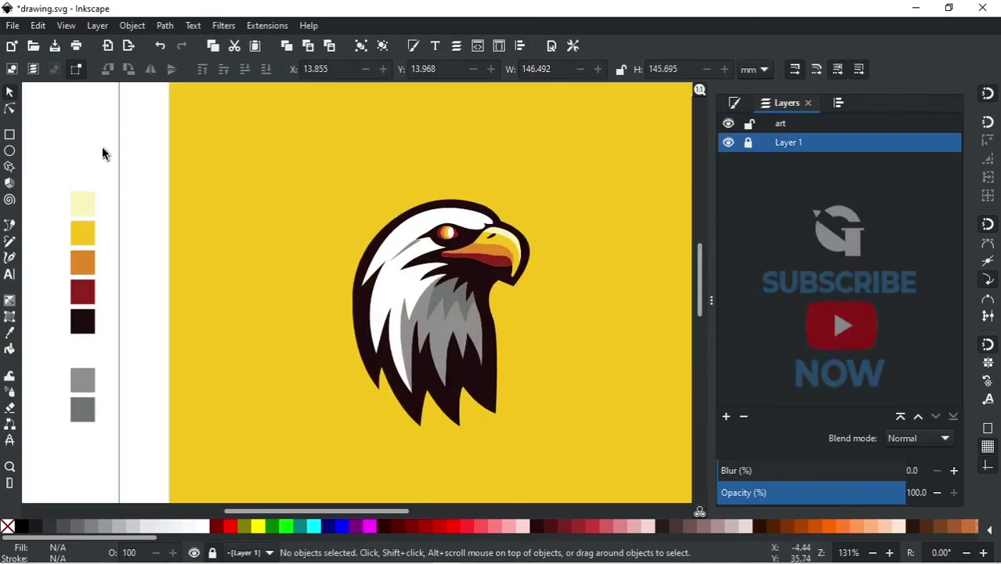
{"action": "key", "text": "ctrl+s"}
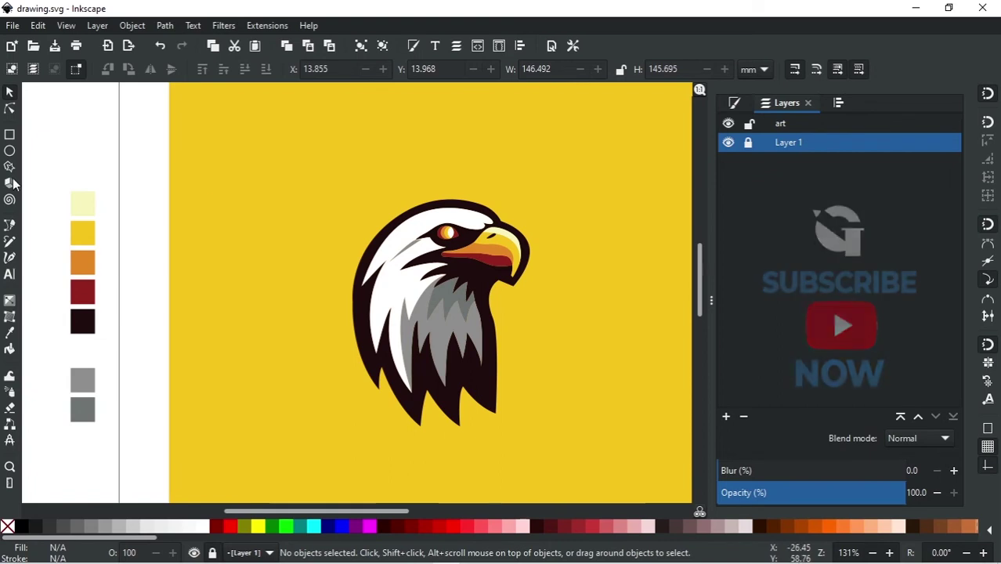
{"action": "key", "text": "asterisk"}
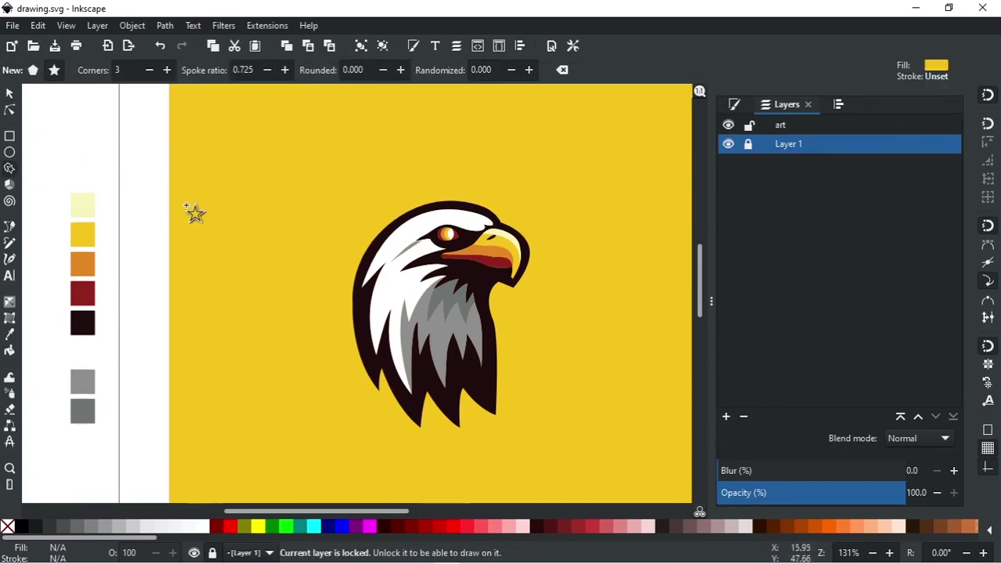
Step: On the art layer, draw a 3-corner star with black stroke and no fill
{"action": "scroll", "coordinate": [150, 205], "scroll_direction": "down", "scroll_amount": 4}
{"action": "key", "text": "ctrl+Page_Up"}
{"action": "scroll", "coordinate": [183, 306], "scroll_direction": "up", "scroll_amount": 3}
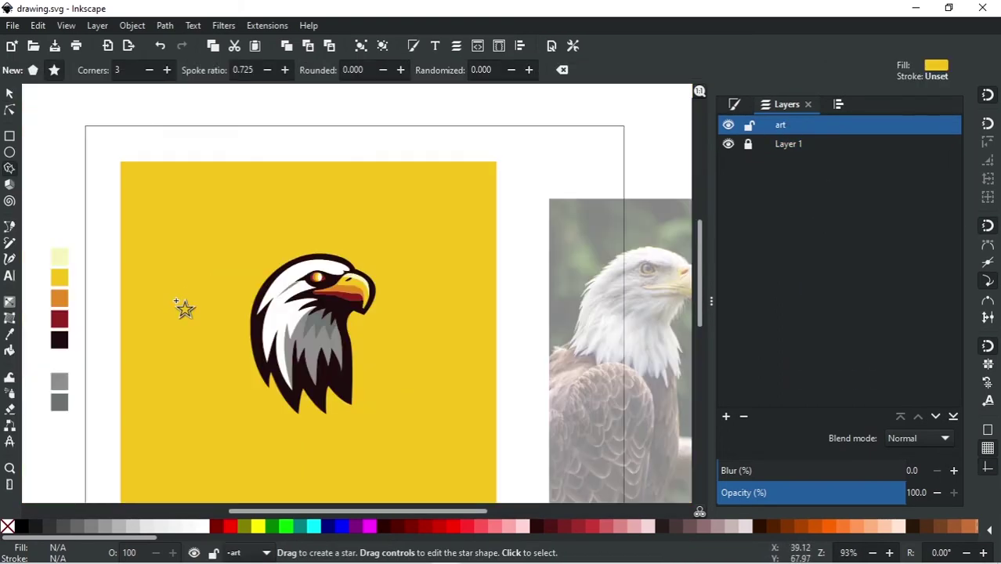
{"action": "mouse_move", "coordinate": [125, 164]}
{"action": "left_mouse_down"}
{"action": "mouse_move", "coordinate": [186, 208]}
{"action": "mouse_move", "coordinate": [68, 129]}
{"action": "left_mouse_up"}
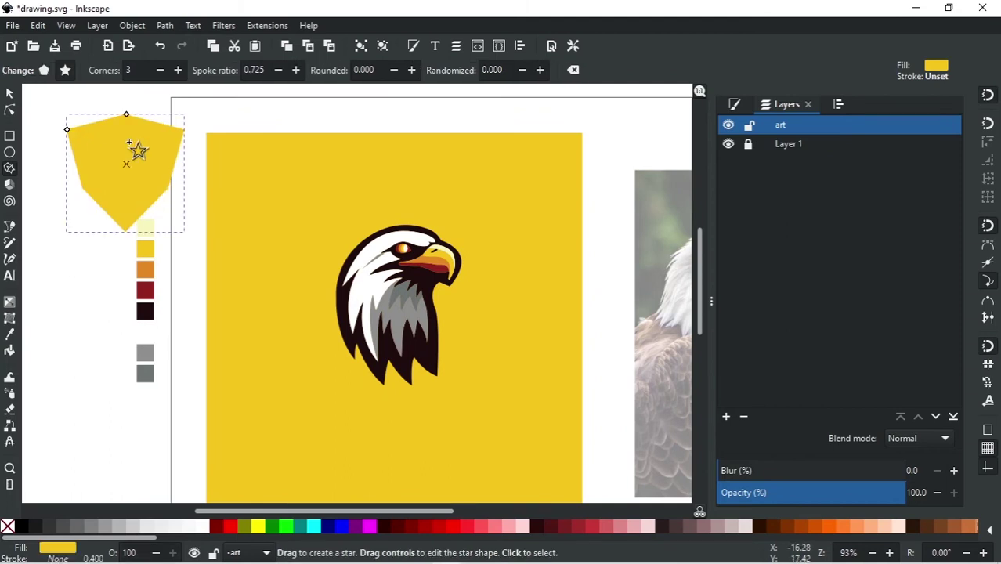
{"action": "key", "text": "s"}
{"action": "left_click", "coordinate": [7, 526]}
{"action": "right_click", "coordinate": [23, 525]}
{"action": "left_click", "coordinate": [48, 461]}
Step: Move and enlarge the shield to enclose the eagle, with stroke width 4
{"action": "left_click_drag", "start_coordinate": [126, 173], "coordinate": [361, 274]}
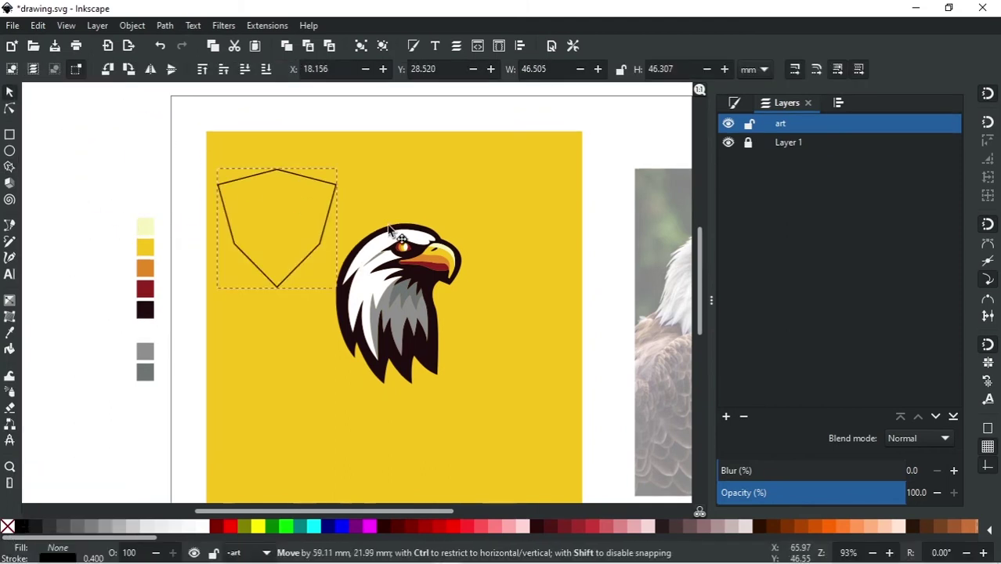
{"action": "left_click_drag", "start_coordinate": [429, 343], "coordinate": [482, 394]}
{"action": "left_click", "coordinate": [732, 107]}
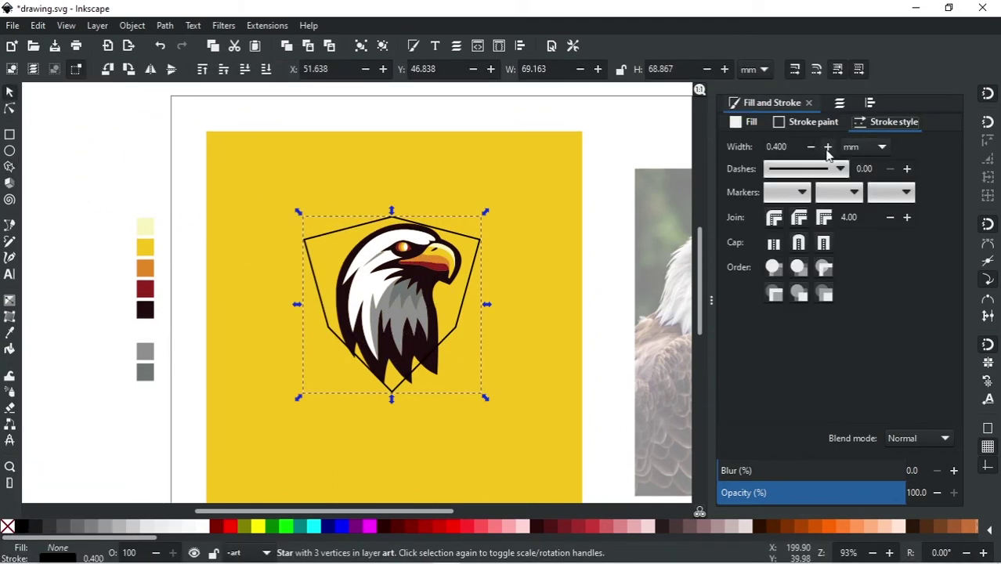
{"action": "type", "text": "4"}
{"action": "key", "text": "Return"}
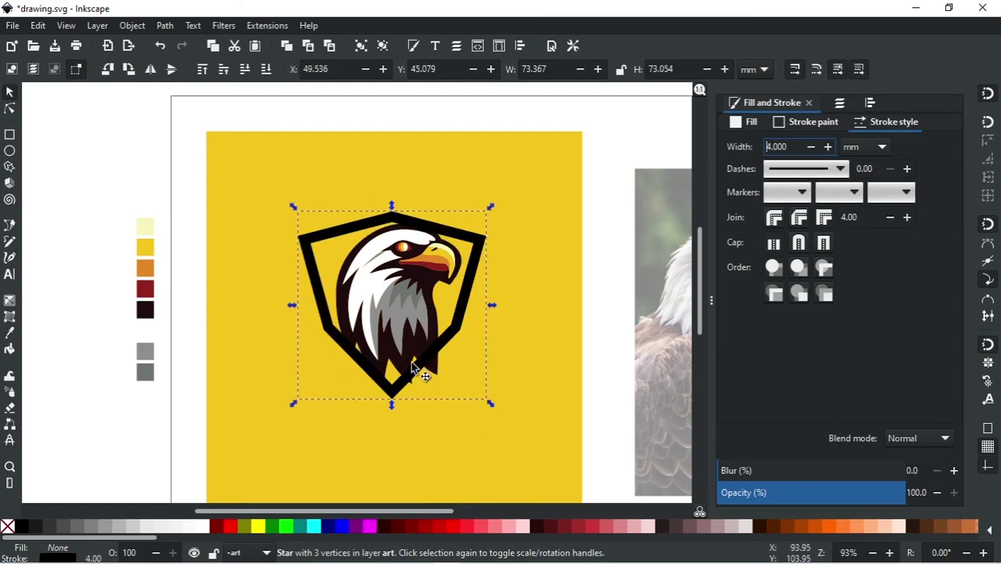
Step: Add the Corners (Fillet/Chamfer) path effect to the shield outline
{"action": "left_click", "coordinate": [164, 25]}
{"action": "left_click", "coordinate": [210, 365]}
{"action": "left_click", "coordinate": [738, 480]}
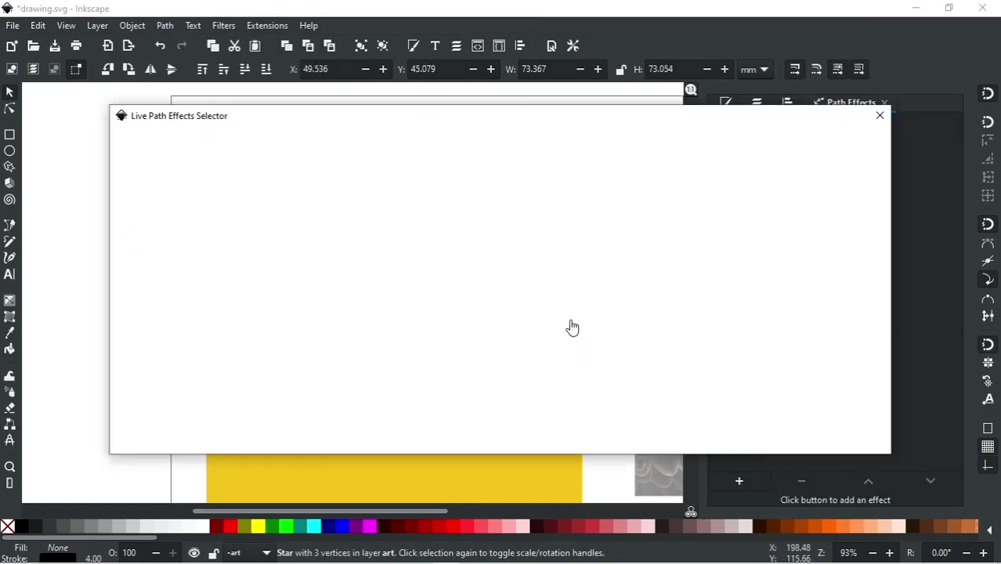
{"action": "left_click", "coordinate": [506, 305]}
Step: Open a corner's fillet settings, cancel them, and undo the corner change to keep corners sharp
{"action": "key", "text": "n"}
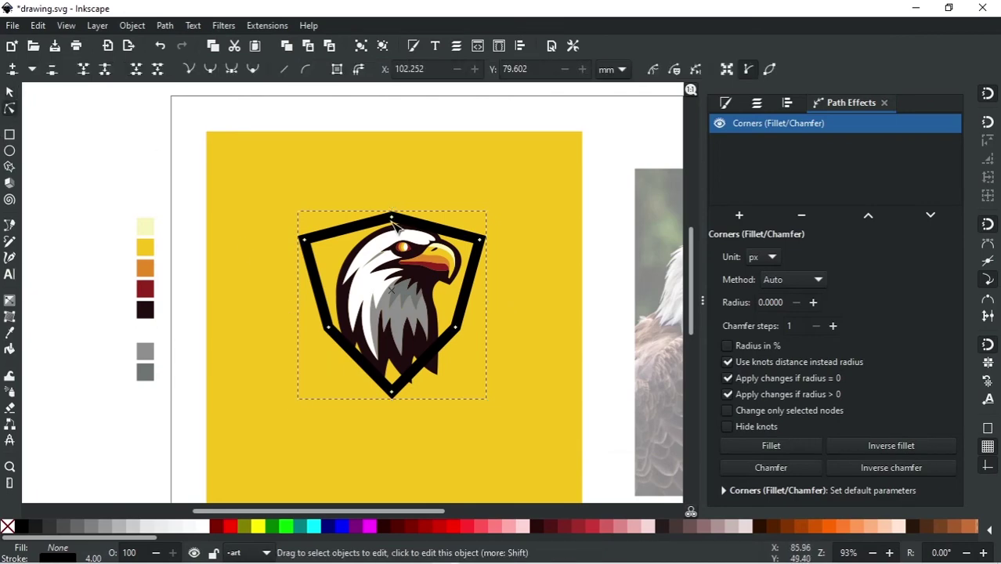
{"action": "scroll", "coordinate": [406, 346], "scroll_direction": "up", "scroll_amount": 1}
{"action": "left_click_drag", "start_coordinate": [283, 155], "coordinate": [409, 357]}
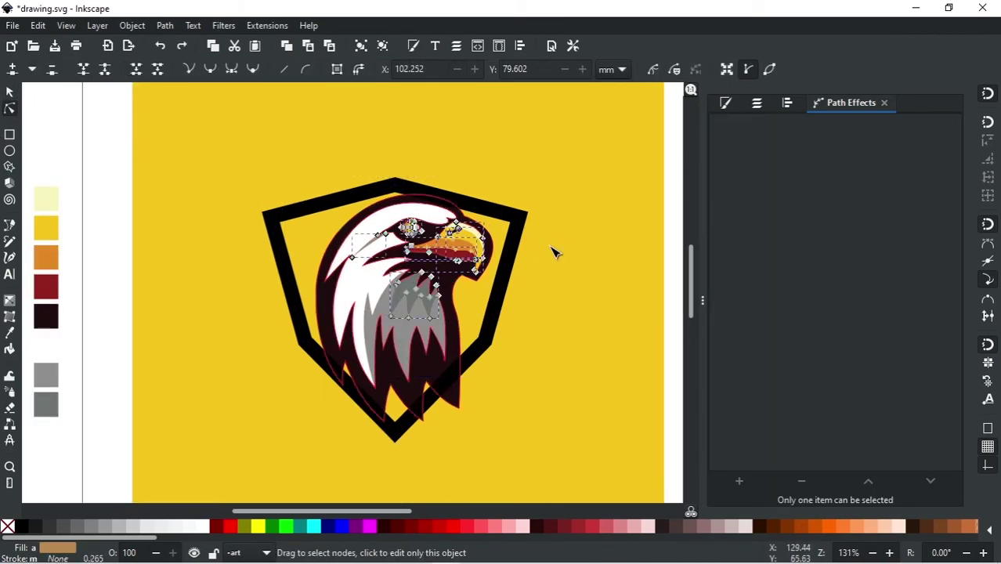
{"action": "left_click", "coordinate": [395, 191]}
{"action": "left_click", "coordinate": [483, 345], "text": "shift"}
{"action": "left_click", "coordinate": [503, 376]}
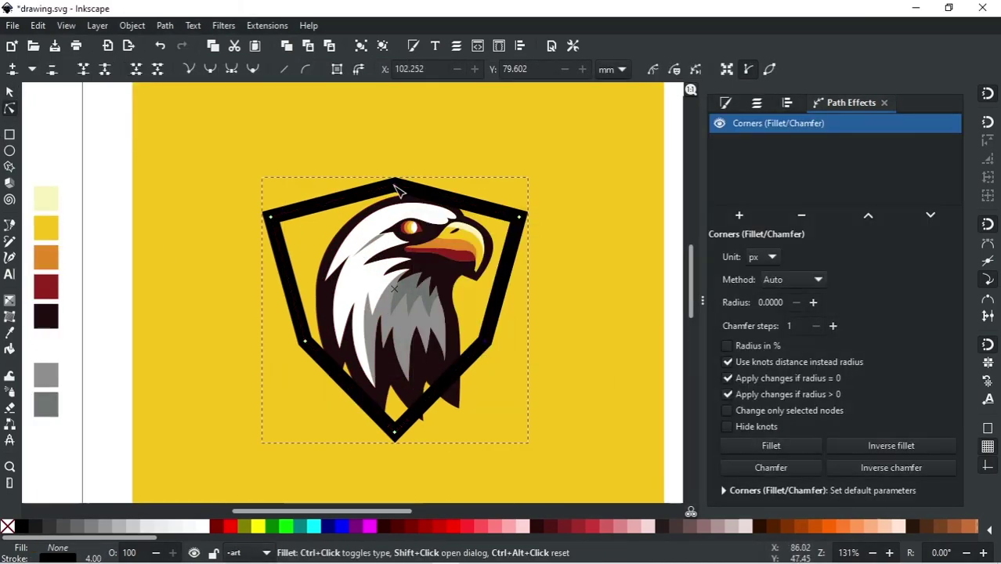
{"action": "left_click", "coordinate": [488, 356]}
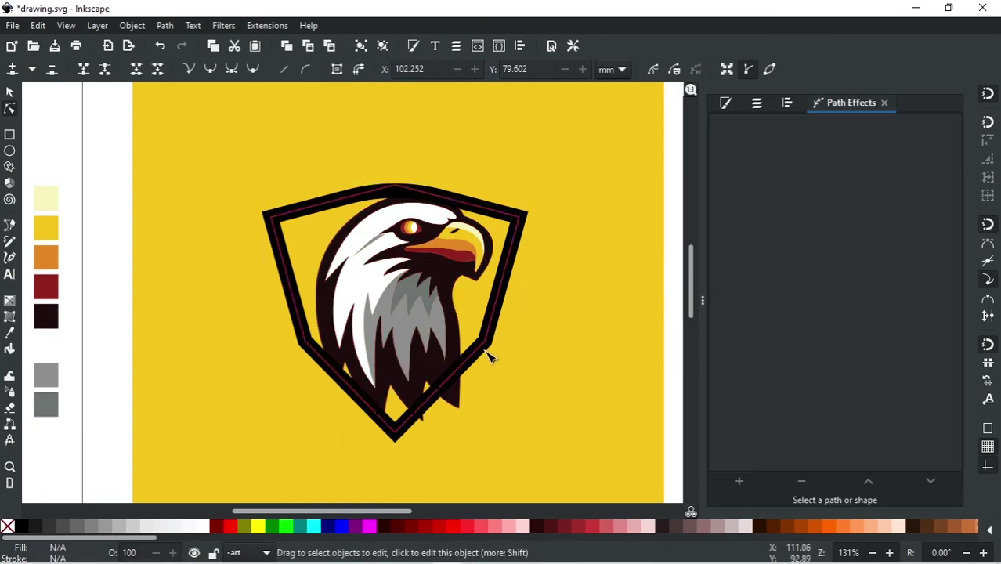
{"action": "left_click", "coordinate": [263, 263]}
{"action": "key", "text": "ctrl+z"}
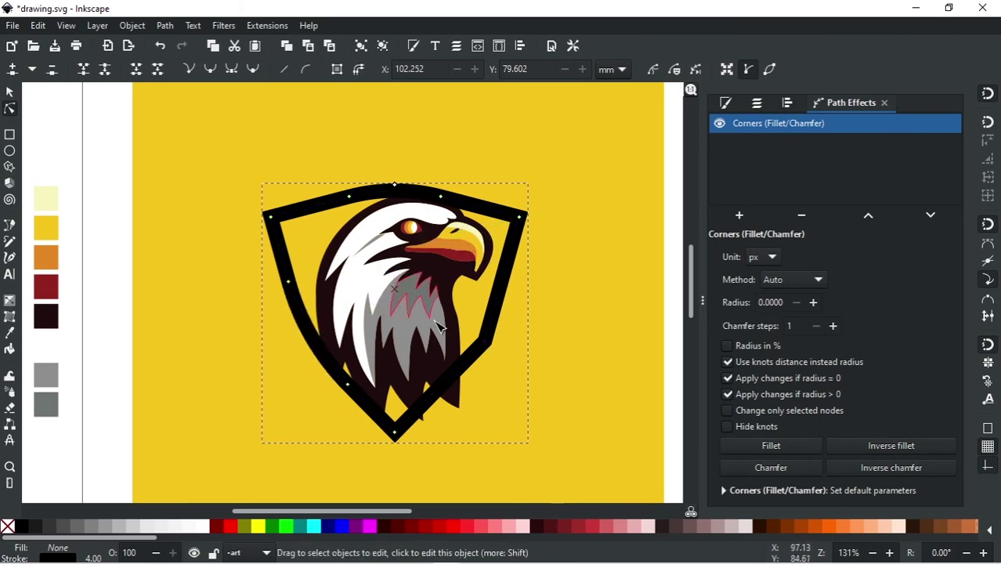
Step: Increase the shield's stroke width and stretch it slightly taller
{"action": "scroll", "coordinate": [480, 309], "scroll_direction": "up", "scroll_amount": 1, "text": "ctrl"}
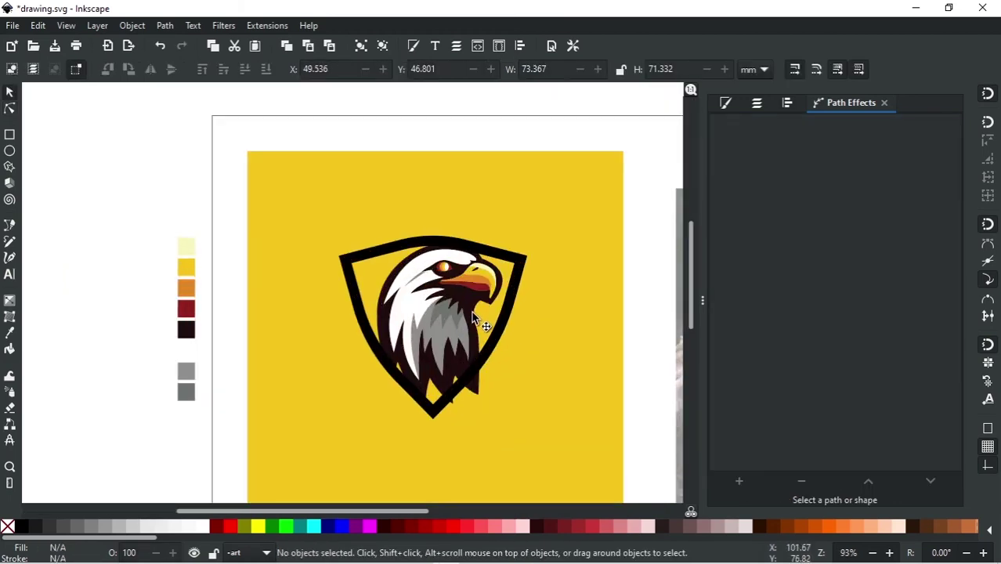
{"action": "left_click", "coordinate": [518, 277]}
{"action": "key", "text": "ctrl+shift+f"}
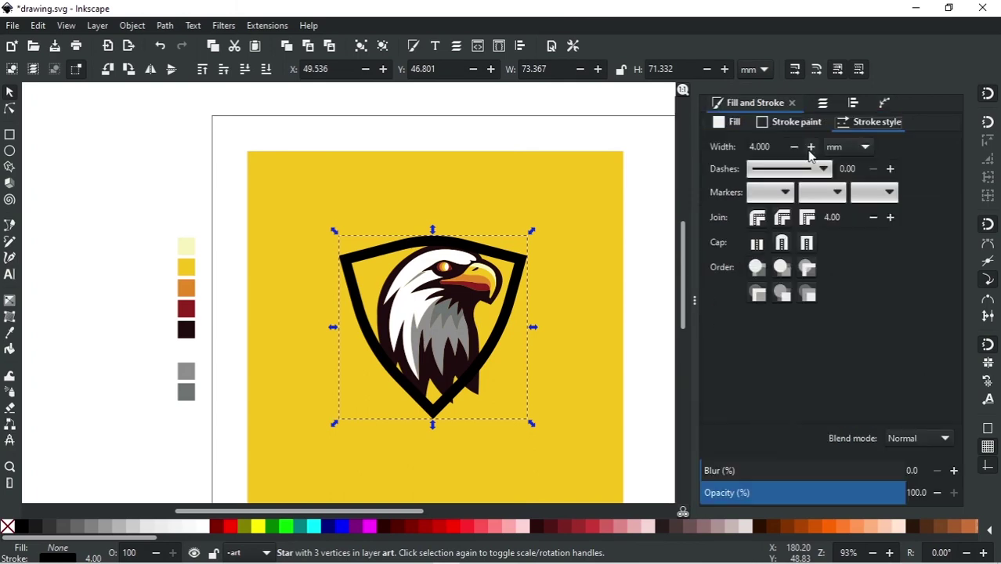
{"action": "left_click", "coordinate": [811, 147]}
{"action": "left_click_drag", "start_coordinate": [434, 232], "coordinate": [433, 222]}
{"action": "scroll", "coordinate": [457, 364], "scroll_direction": "up", "scroll_amount": 2, "text": "ctrl"}
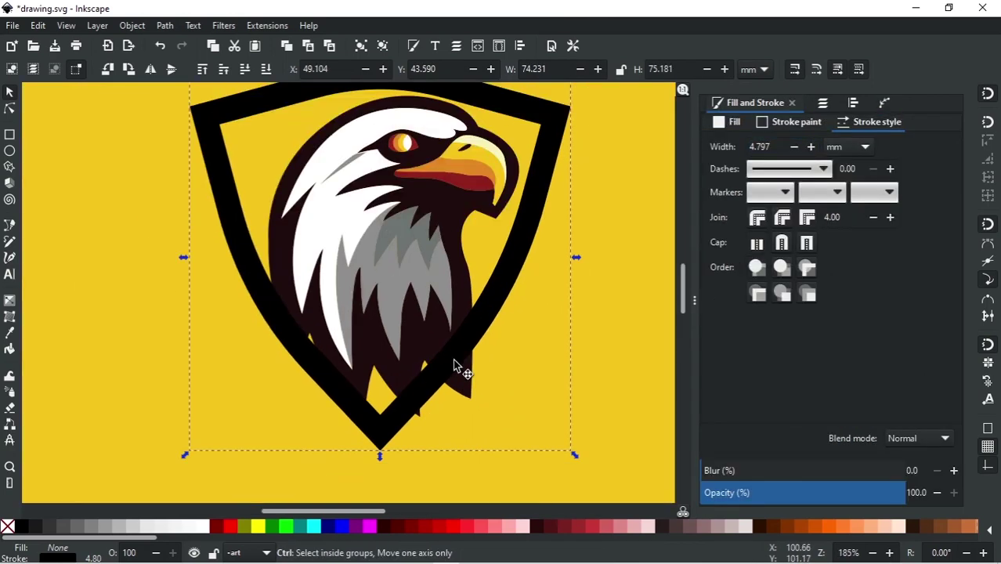
{"action": "scroll", "coordinate": [421, 363], "scroll_direction": "down", "scroll_amount": 1, "text": "ctrl"}
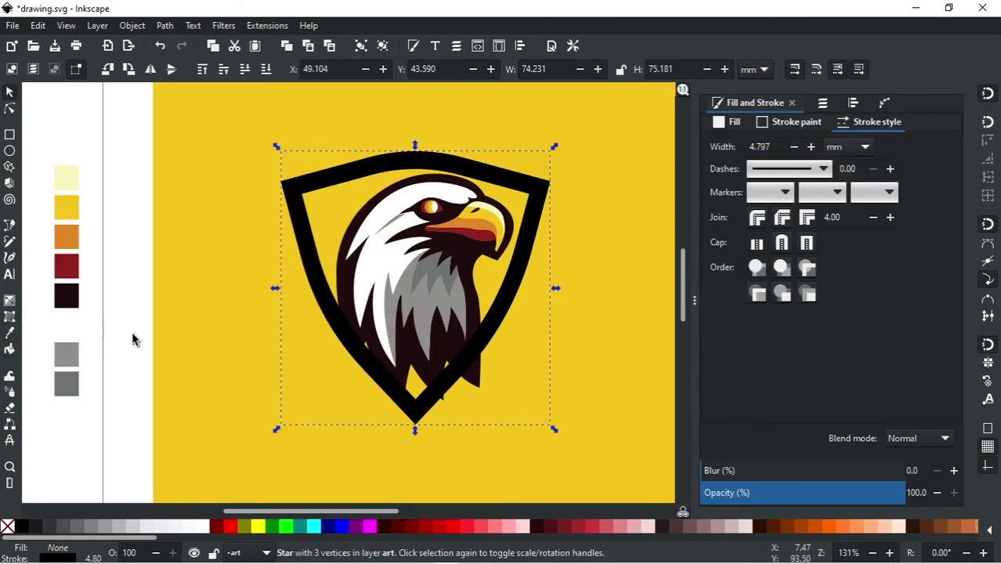
Step: Set the shield's stroke paint to the dark brown swatch (1f0c0d)
{"action": "left_click", "coordinate": [791, 122]}
{"action": "left_click", "coordinate": [714, 408]}
{"action": "left_click", "coordinate": [458, 342]}
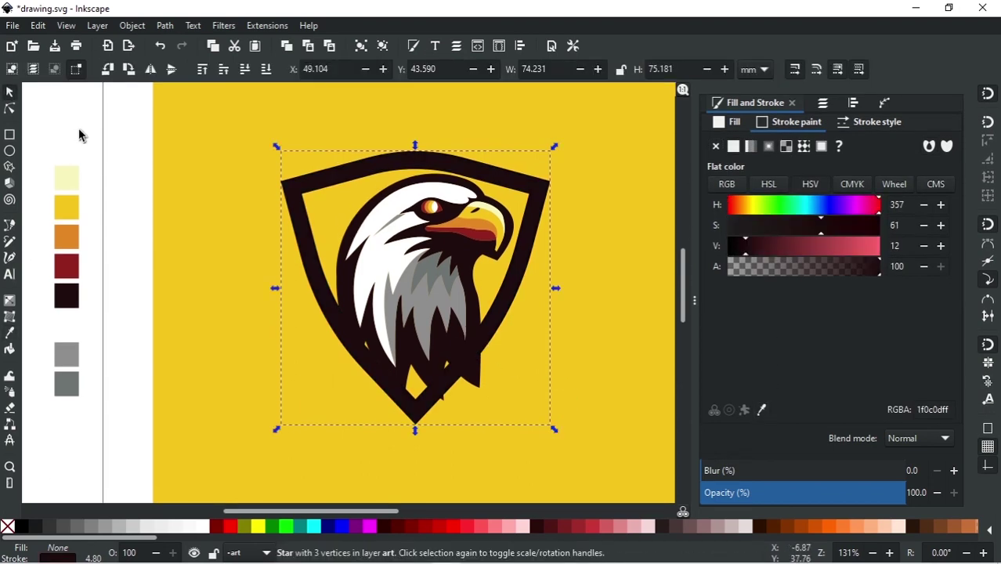
{"action": "left_click", "coordinate": [80, 134]}
Step: Nudge the shield up and right, then select the eagle's dark outline path
{"action": "left_click", "coordinate": [540, 216]}
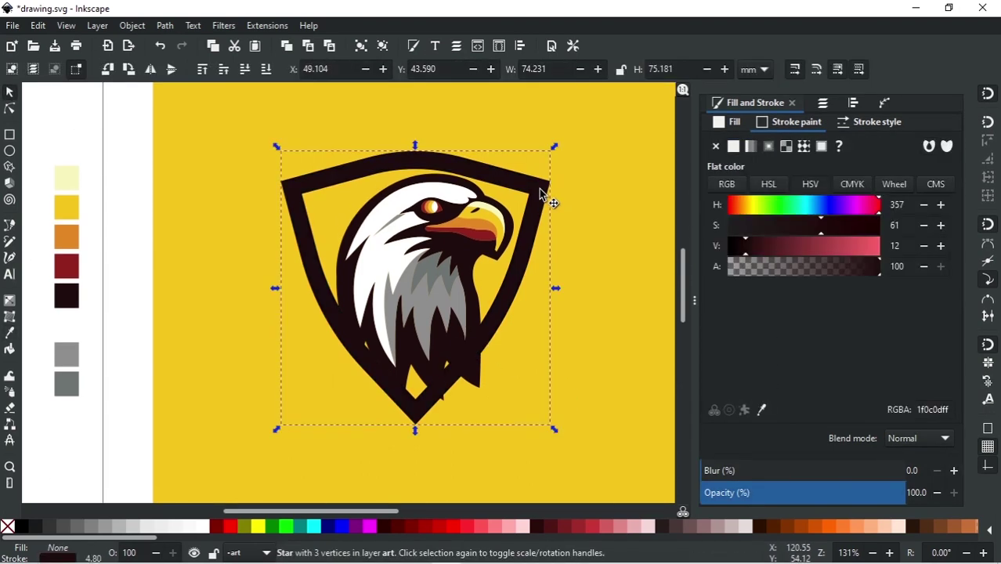
{"action": "key", "text": "Up"}
{"action": "key", "text": "Right"}
{"action": "key", "text": "Right"}
{"action": "key", "text": "Up"}
{"action": "left_click", "coordinate": [490, 461]}
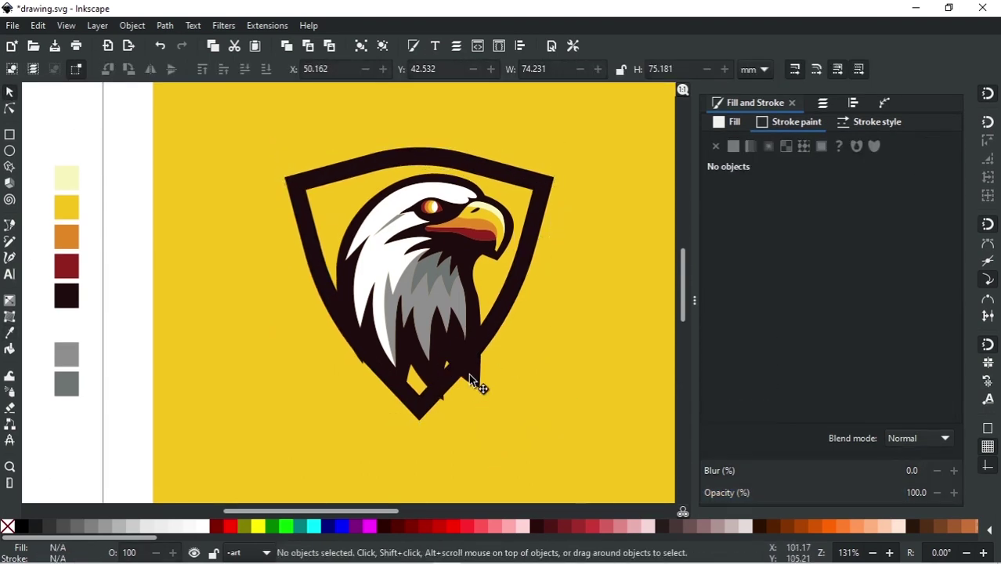
{"action": "left_click", "coordinate": [470, 298]}
{"action": "left_click", "coordinate": [487, 394]}
Step: Drag the dark outline's bottom nodes to close the yellow gap at the shield's point (height 64.224 mm)
{"action": "left_click", "coordinate": [480, 372]}
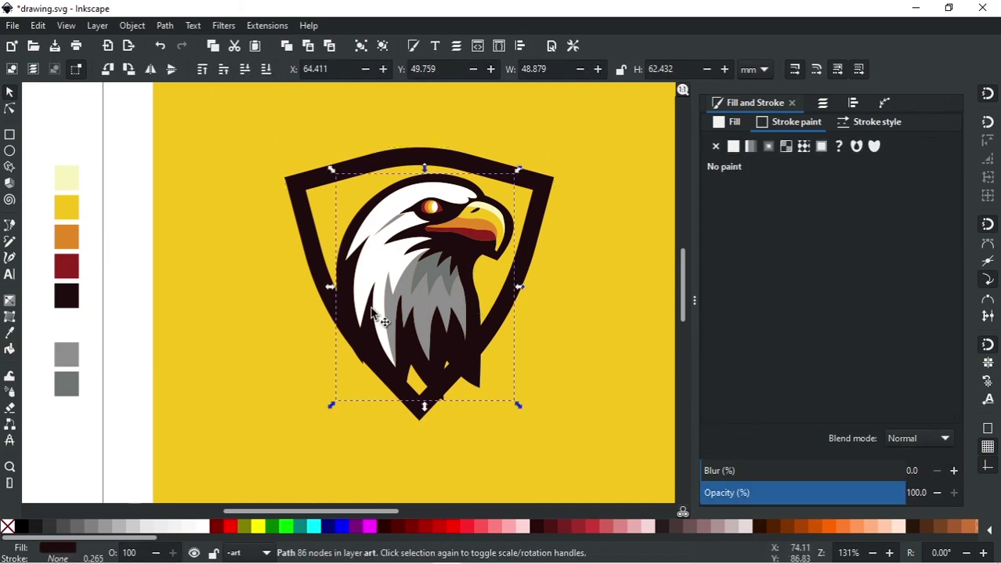
{"action": "key", "text": "minus"}
{"action": "left_click", "coordinate": [201, 167]}
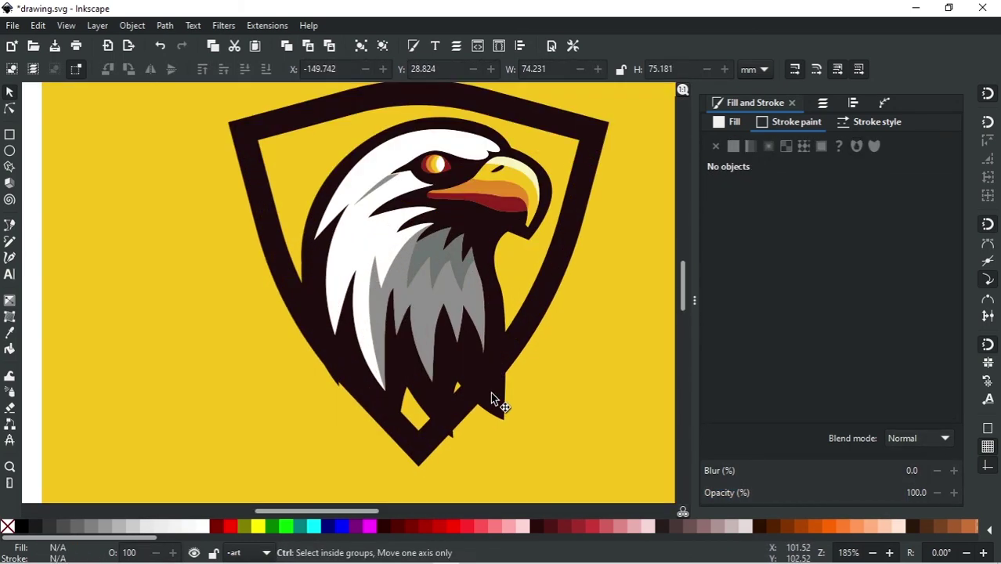
{"action": "left_click", "coordinate": [496, 401], "text": "ctrl"}
{"action": "key", "text": "n"}
{"action": "left_click", "coordinate": [469, 413]}
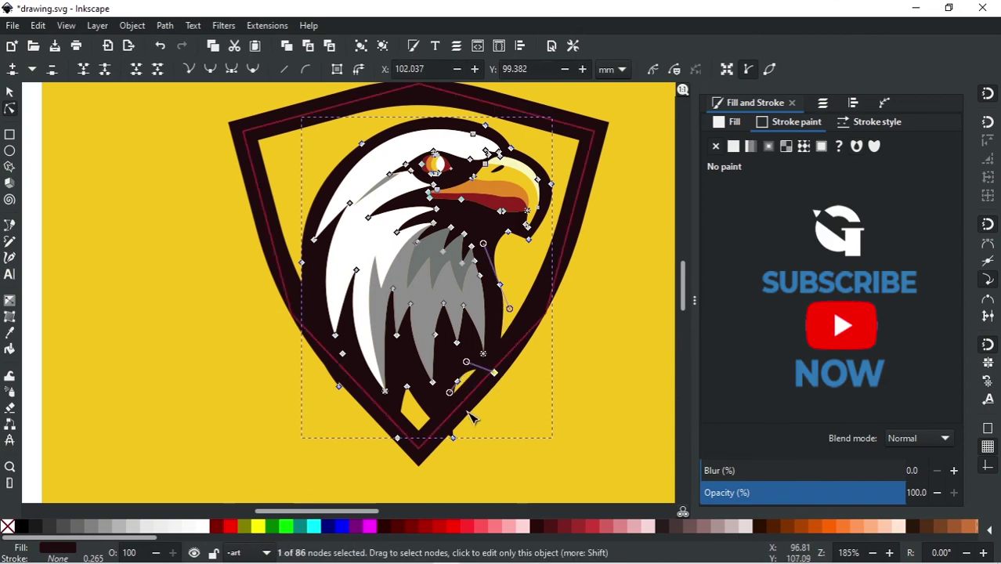
{"action": "scroll", "coordinate": [467, 413], "scroll_direction": "up", "scroll_amount": 3}
{"action": "left_click_drag", "start_coordinate": [464, 349], "coordinate": [506, 328]}
{"action": "left_click_drag", "start_coordinate": [428, 481], "coordinate": [425, 440]}
{"action": "scroll", "coordinate": [356, 259], "scroll_direction": "down", "scroll_amount": 1}
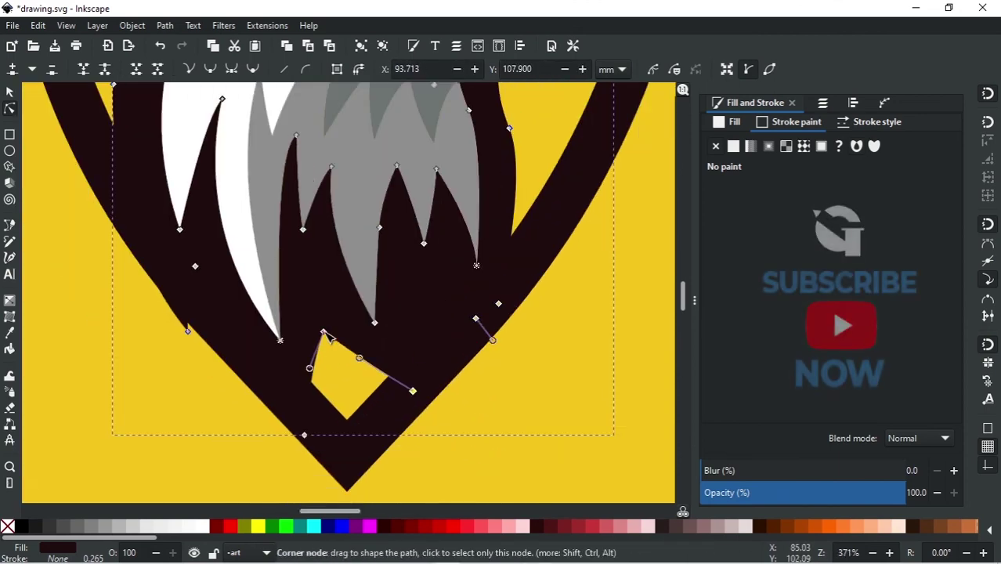
{"action": "left_click_drag", "start_coordinate": [335, 418], "coordinate": [366, 437]}
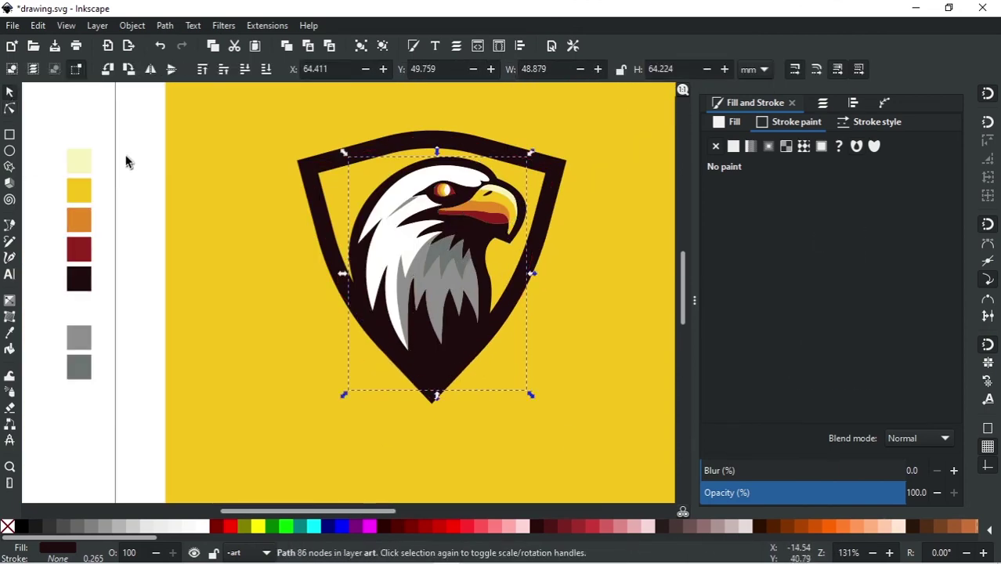